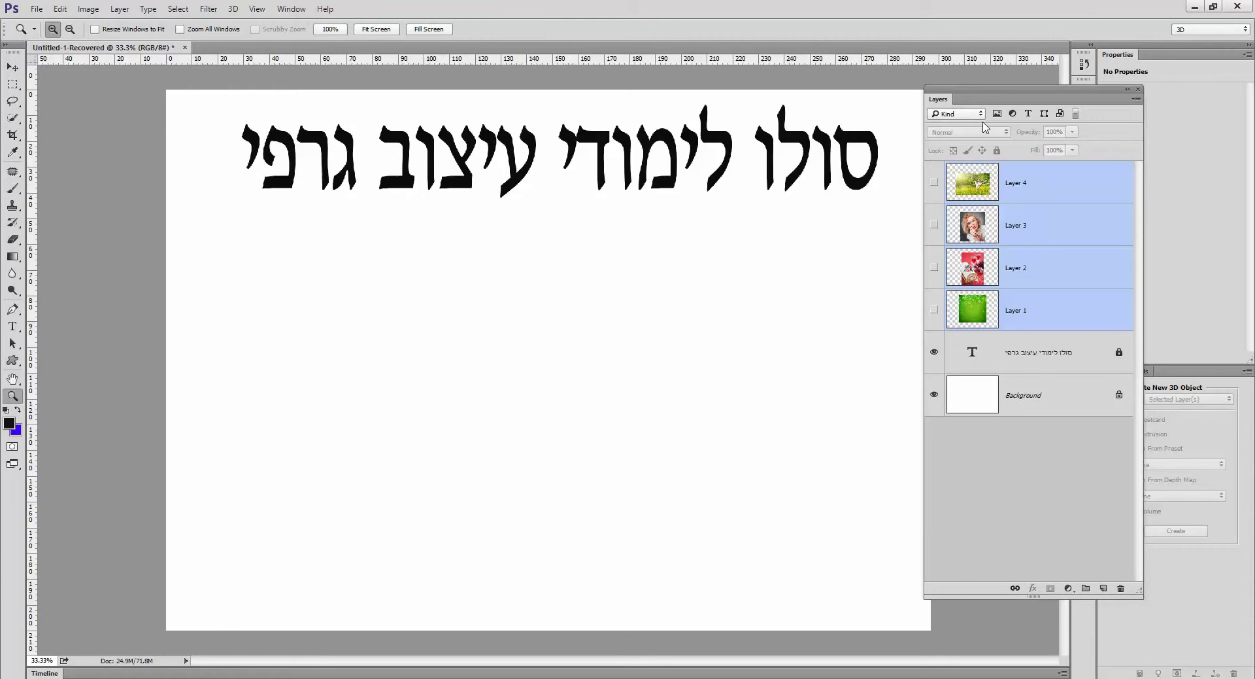
Step: Show picture layers 4, 3 and 2 in turn, leaving only Layer 2 with the cake roll visible among them
{"action": "left_click", "coordinate": [17, 68]}
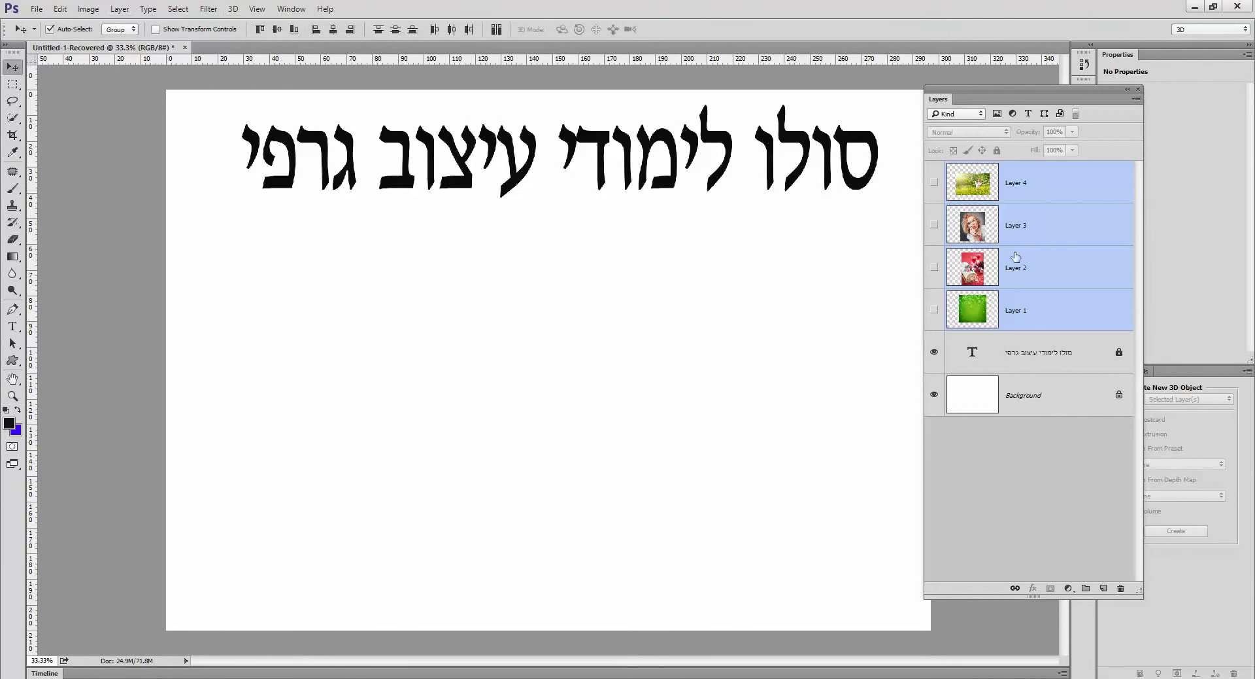
{"action": "left_click", "coordinate": [934, 182]}
{"action": "left_click", "coordinate": [934, 225]}
{"action": "left_click", "coordinate": [934, 267]}
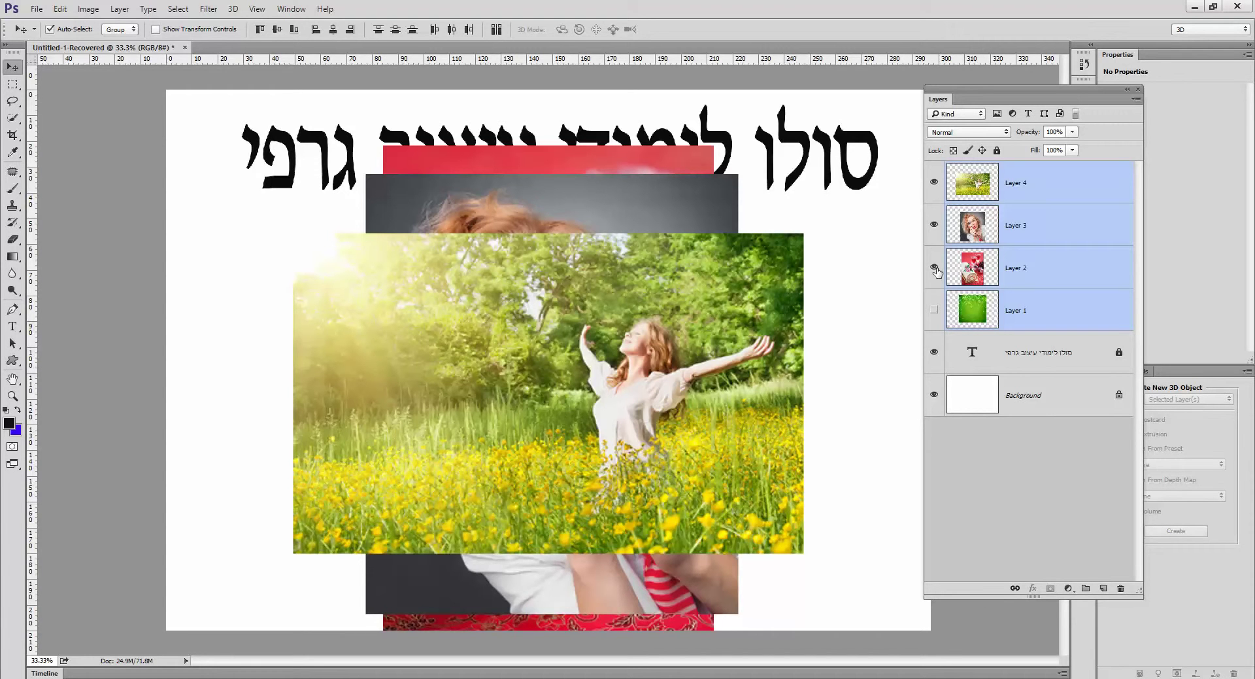
{"action": "left_click", "coordinate": [933, 183]}
{"action": "left_click", "coordinate": [934, 225]}
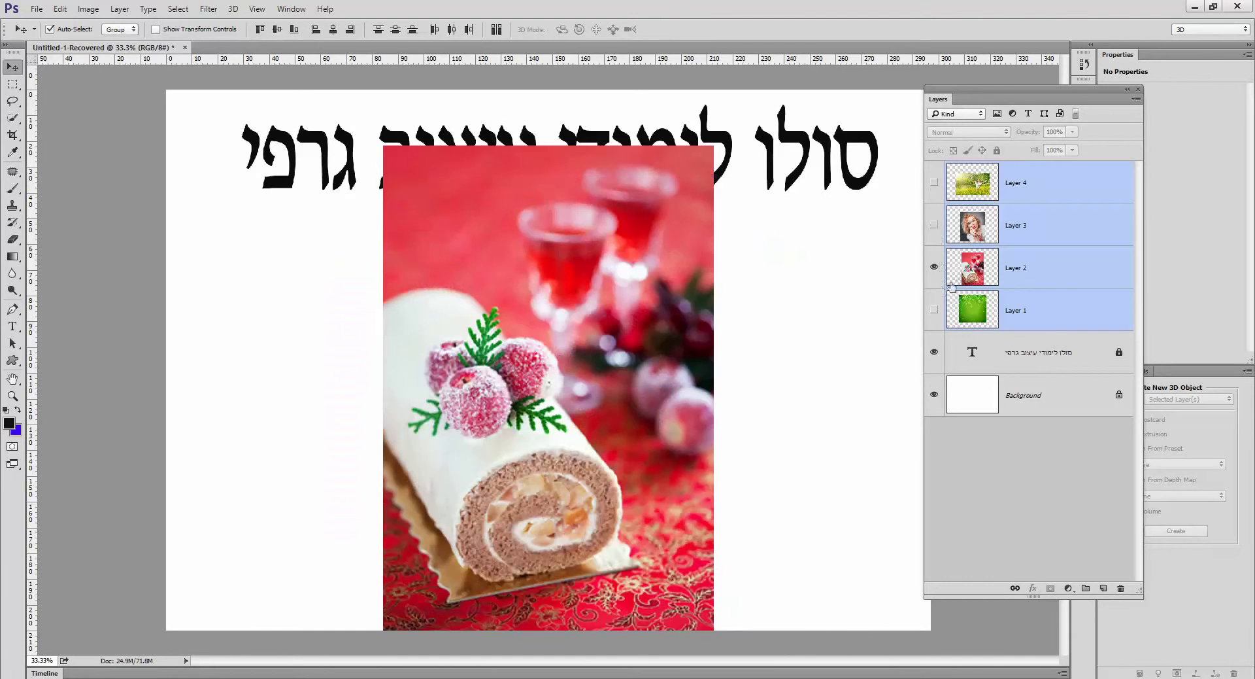
Step: Move the green snowflake Layer 1 above Layer 2 in the layer order and make both layers visible
{"action": "left_click", "coordinate": [1045, 265]}
{"action": "left_click", "coordinate": [1030, 310]}
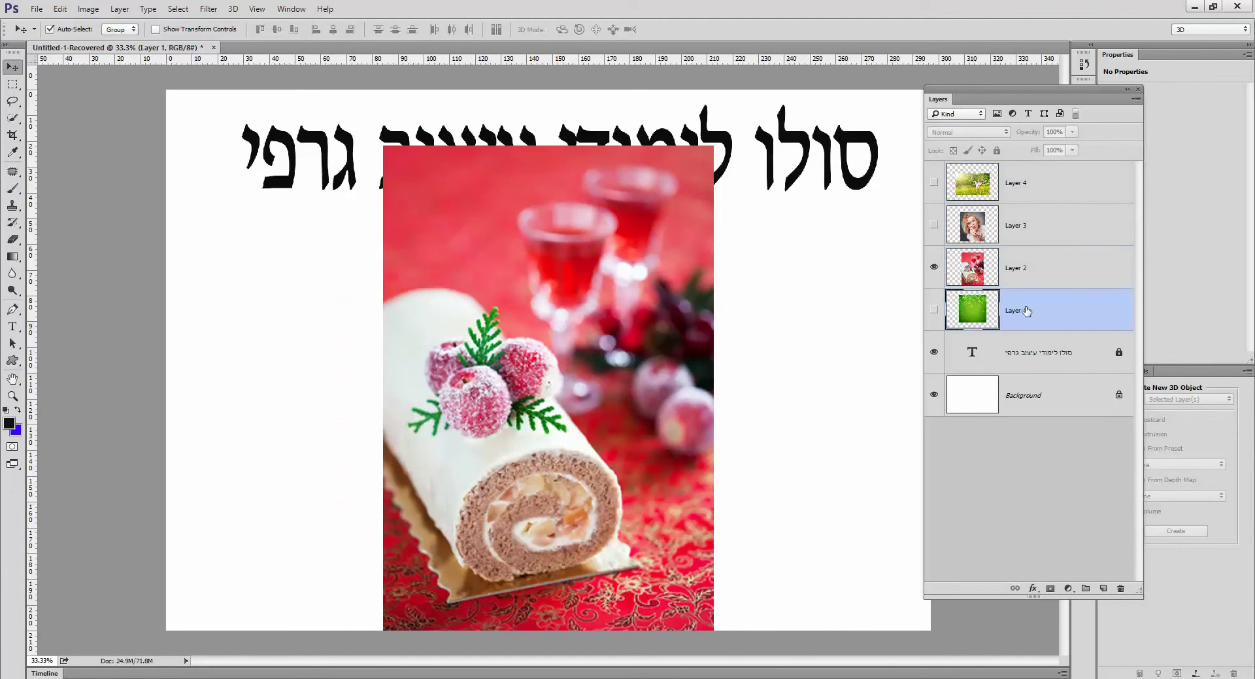
{"action": "left_click_drag", "start_coordinate": [1011, 320], "coordinate": [1020, 265]}
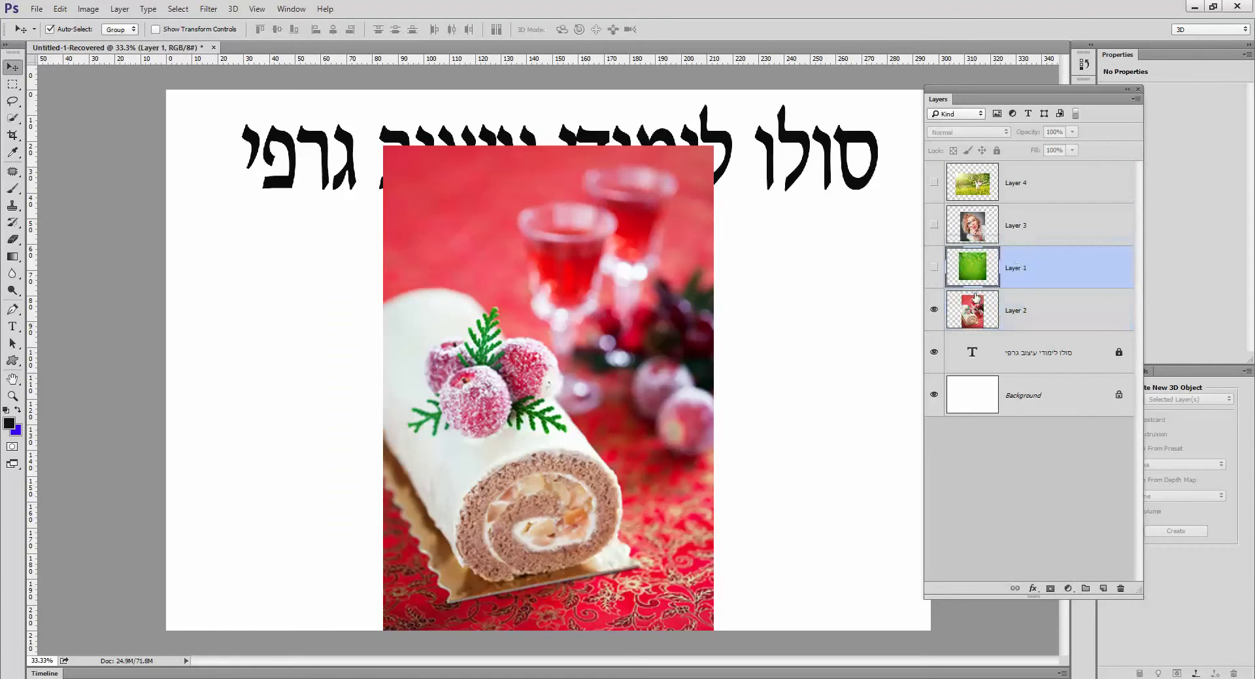
{"action": "left_click", "coordinate": [934, 309]}
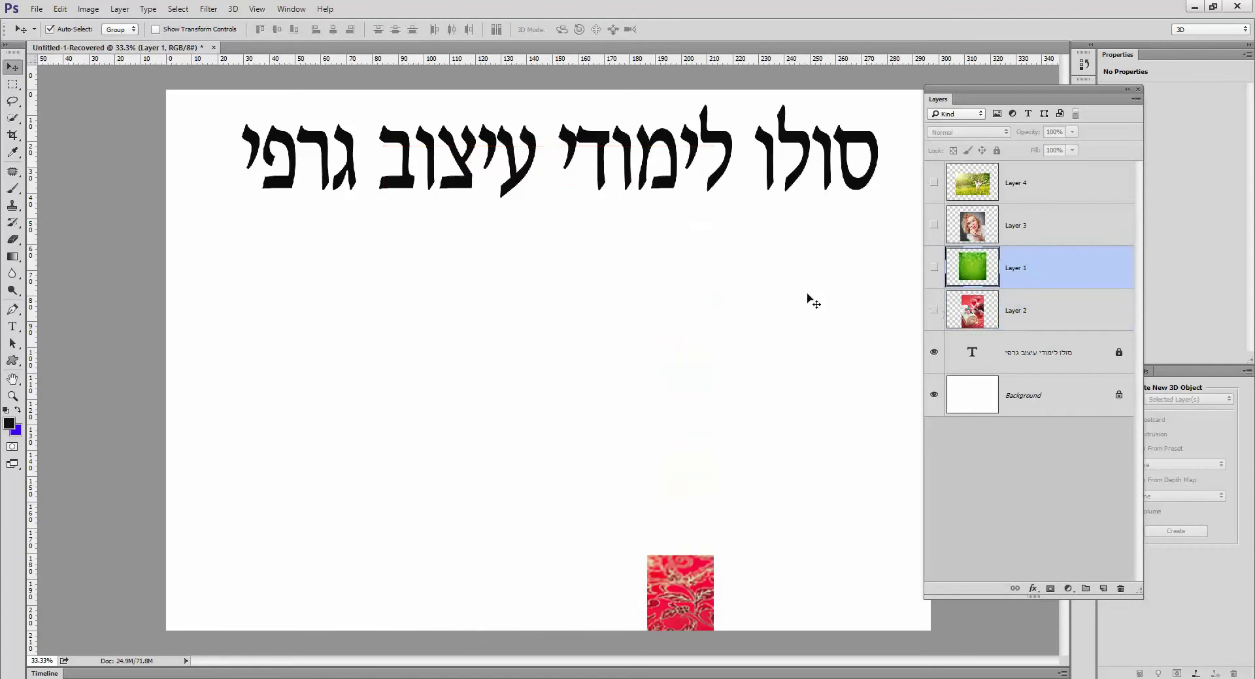
{"action": "left_click", "coordinate": [935, 268]}
{"action": "left_click", "coordinate": [935, 310]}
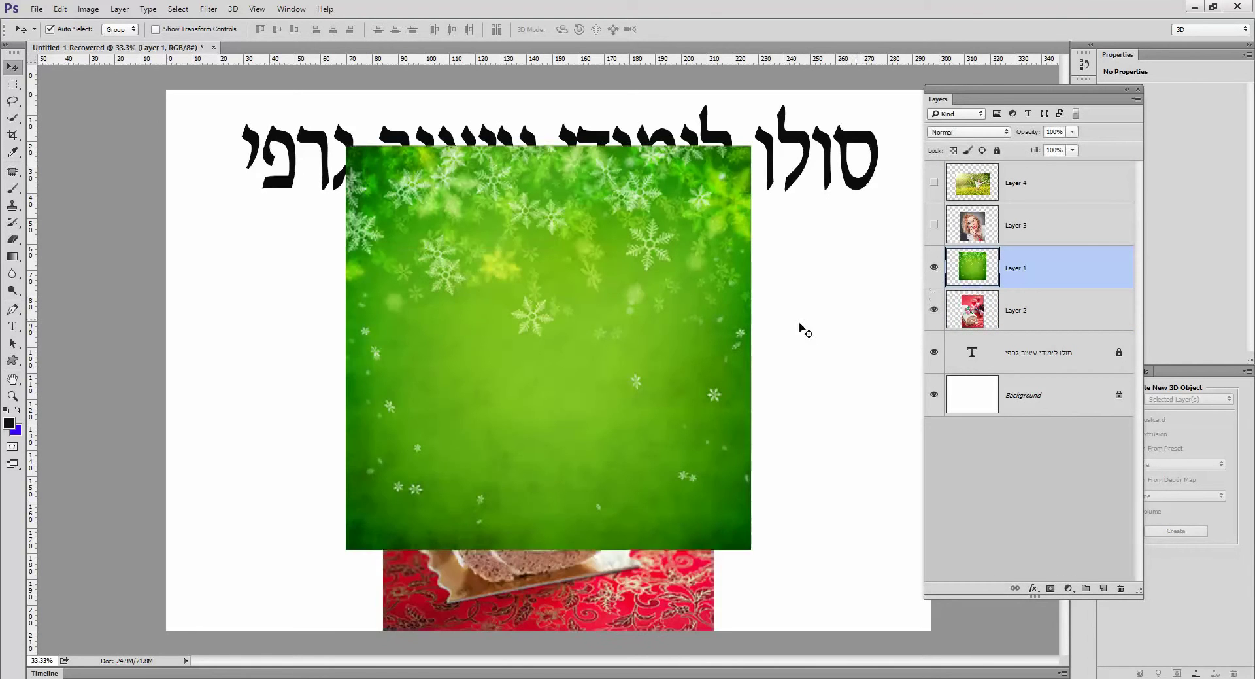
Step: Free Transform the green snowflake Layer 1 to about 209% width and 159% height so it covers the whole canvas
{"action": "left_click_drag", "start_coordinate": [536, 244], "coordinate": [520, 271]}
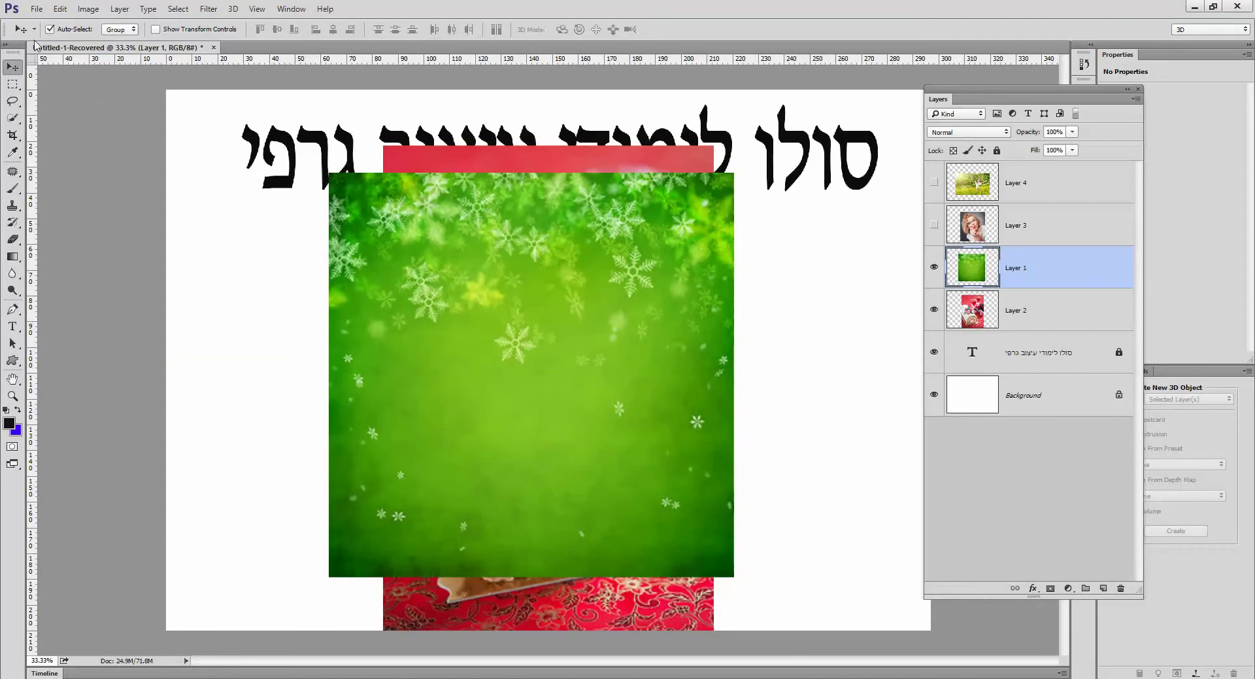
{"action": "left_click", "coordinate": [59, 10]}
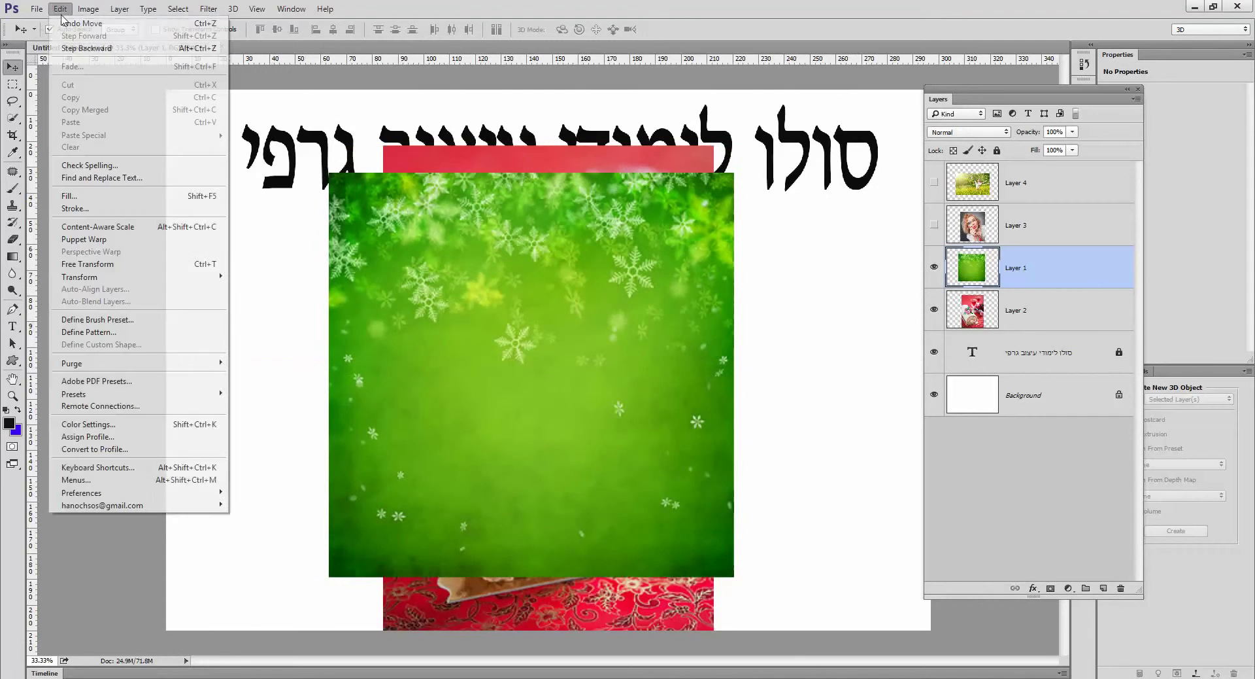
{"action": "left_click", "coordinate": [98, 264]}
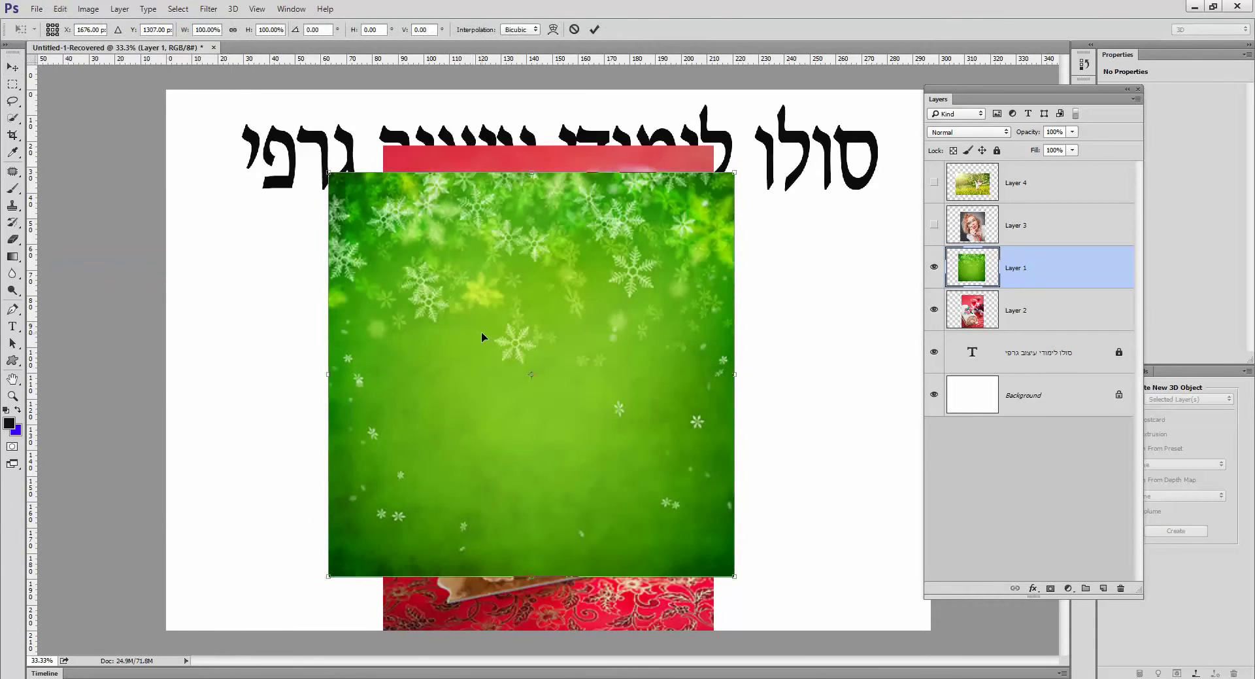
{"action": "key", "text": "ctrl+minus"}
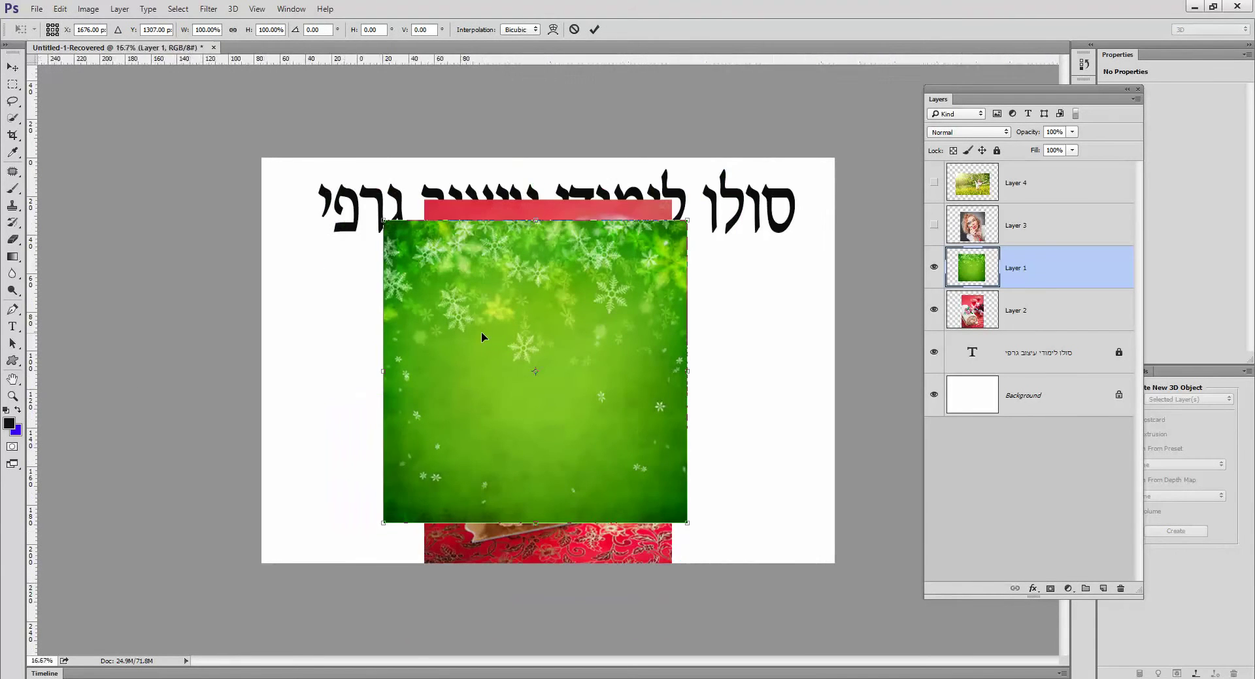
{"action": "key", "text": "ctrl+minus"}
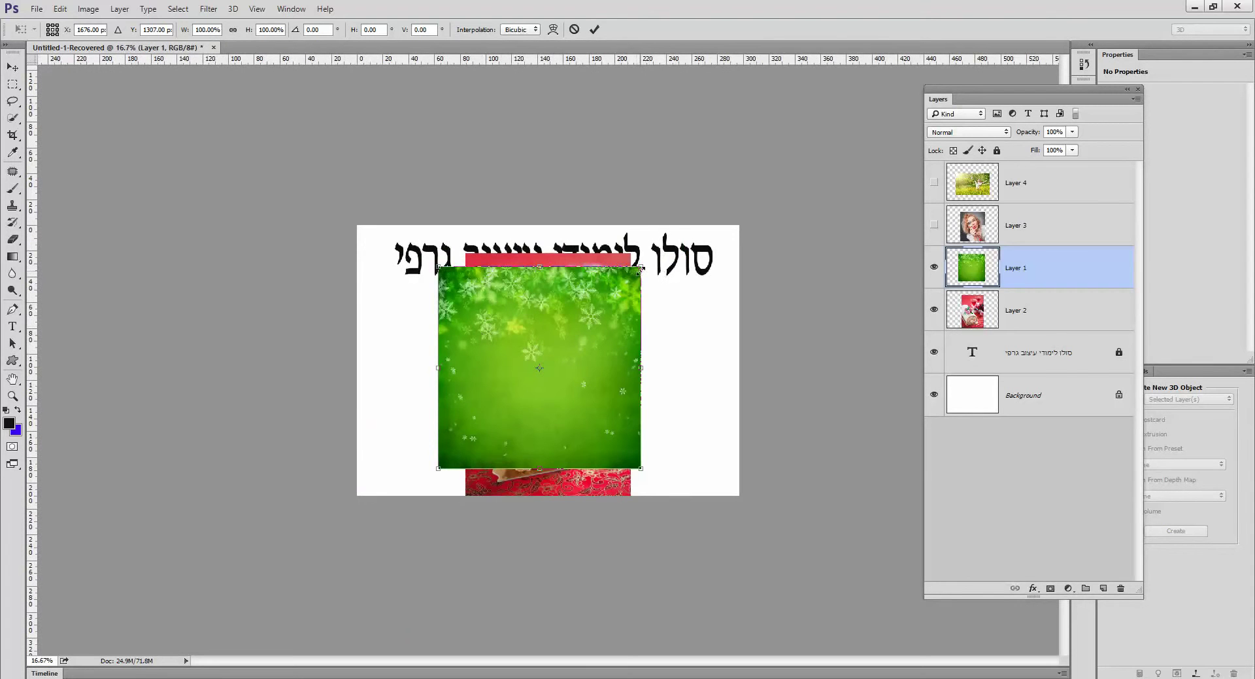
{"action": "left_click_drag", "start_coordinate": [641, 266], "coordinate": [748, 210]}
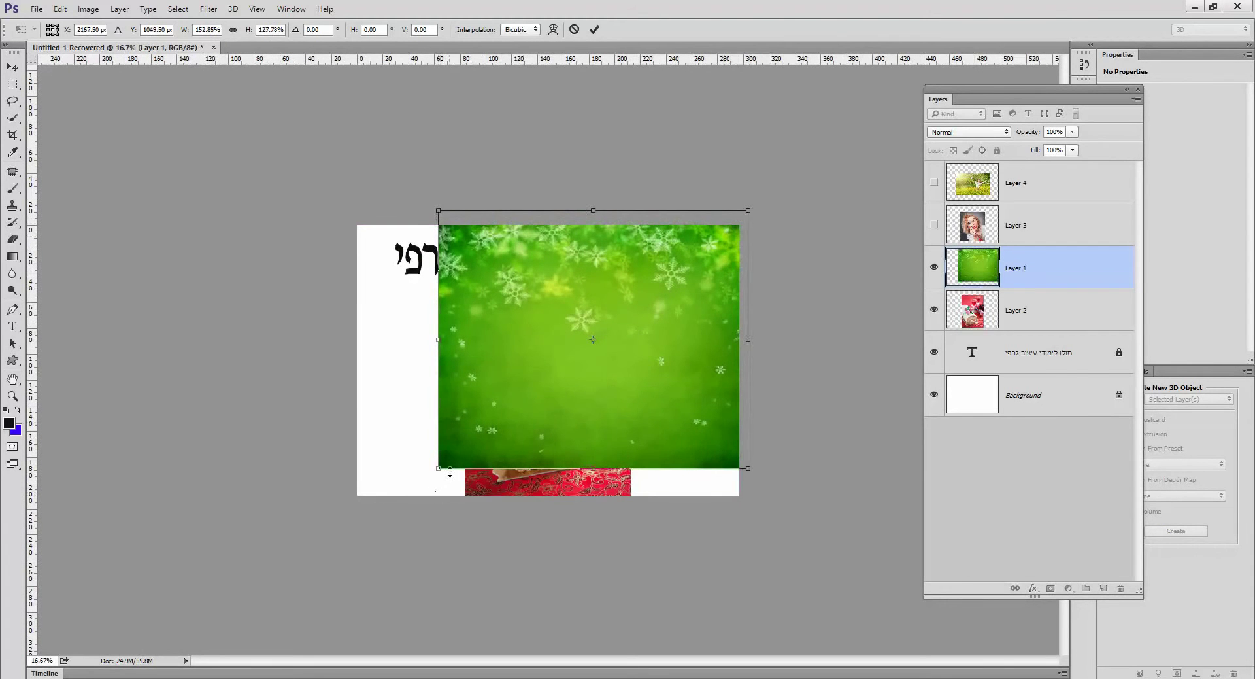
{"action": "left_click_drag", "start_coordinate": [438, 468], "coordinate": [327, 532]}
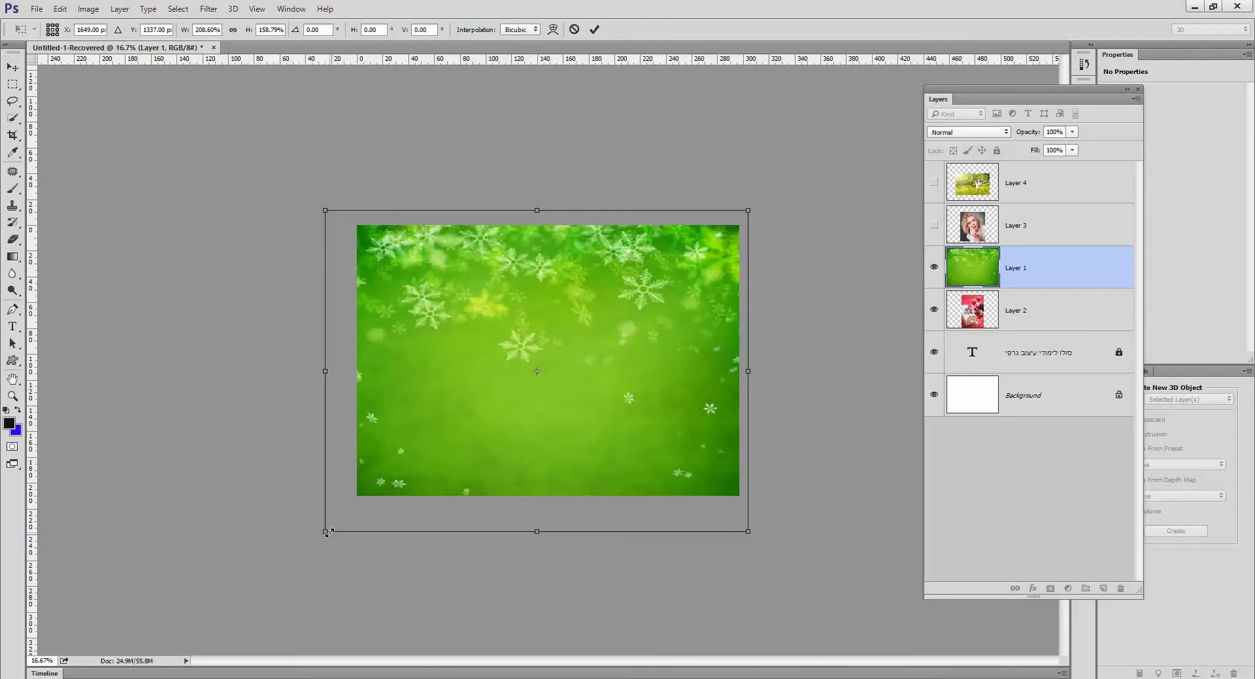
{"action": "key", "text": "Return"}
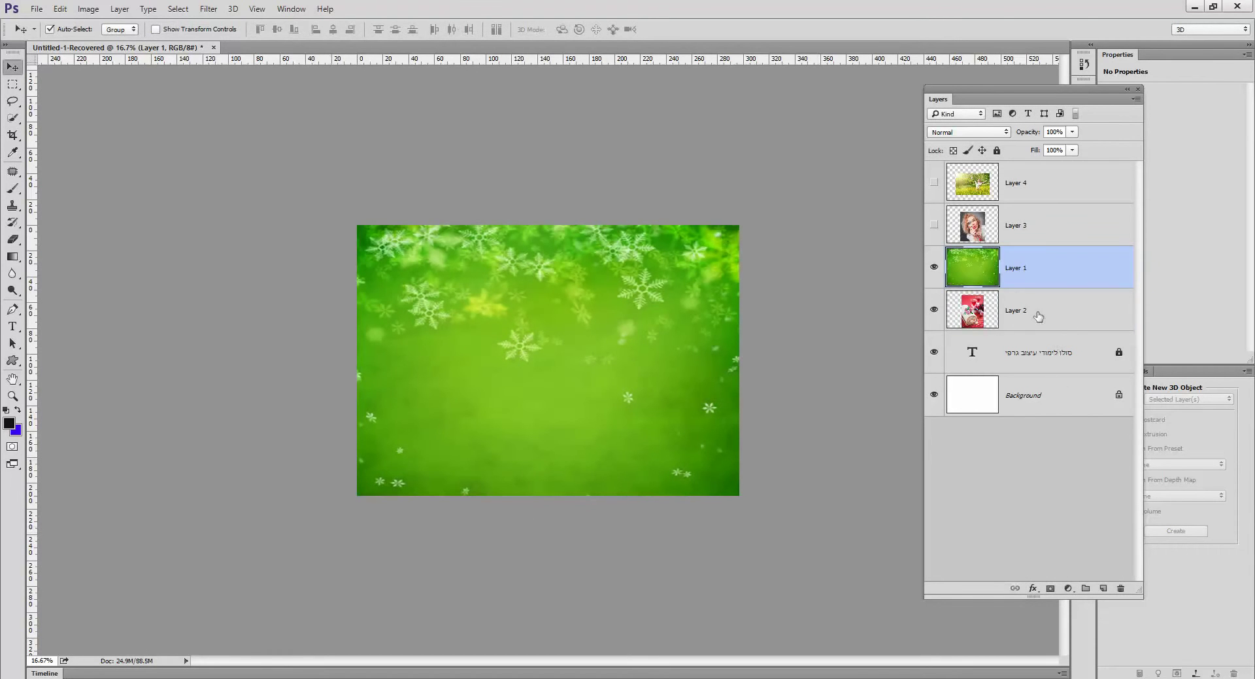
Step: Free Transform the cake roll Layer 2 to about 273% width and 152% height so it covers the whole canvas
{"action": "left_click", "coordinate": [1039, 316]}
{"action": "left_click", "coordinate": [59, 10]}
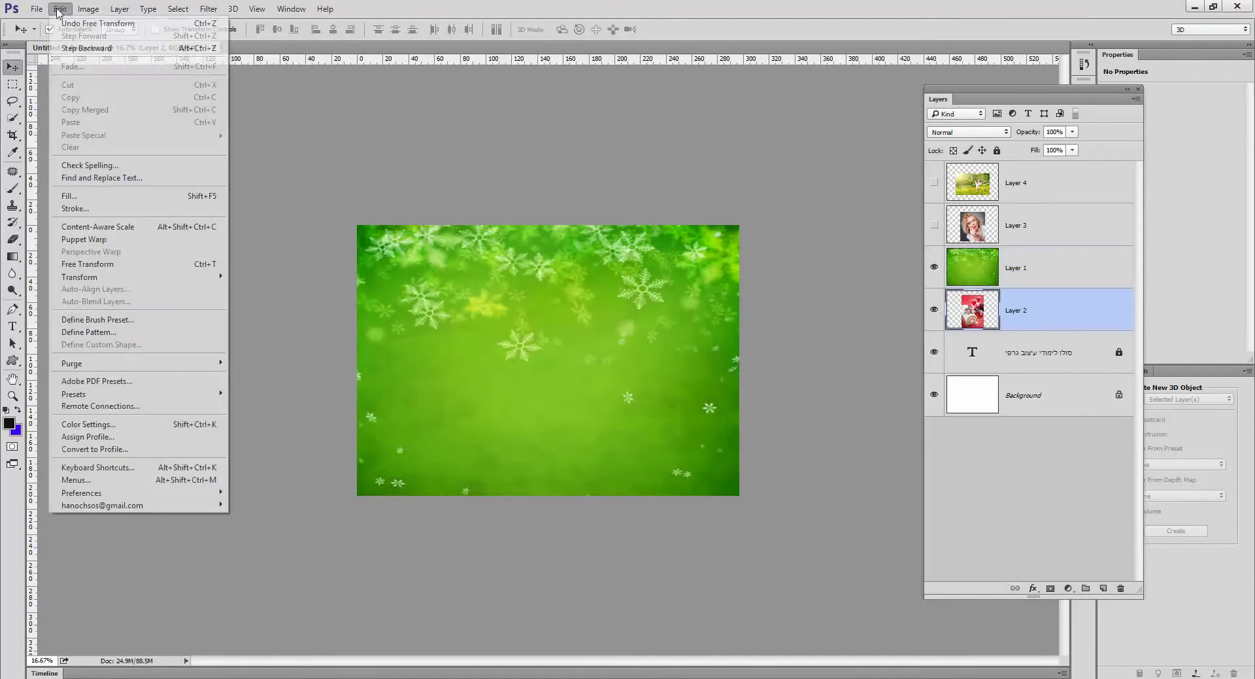
{"action": "left_click", "coordinate": [87, 263]}
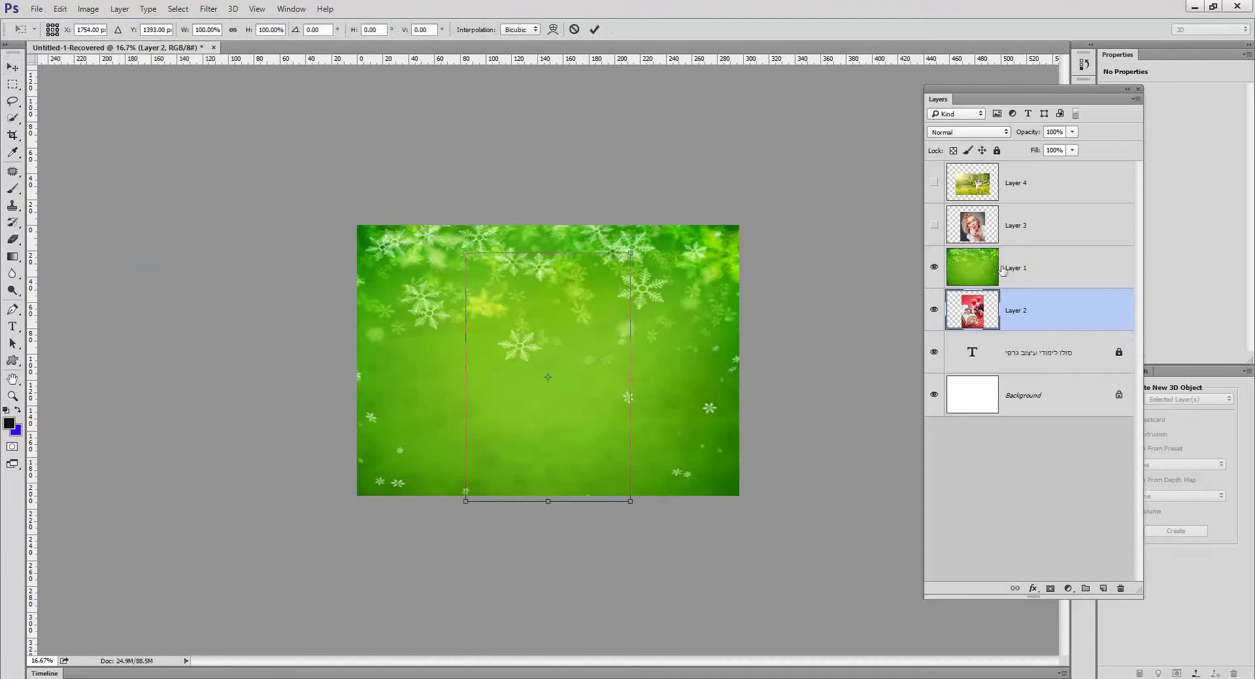
{"action": "left_click_drag", "start_coordinate": [630, 253], "coordinate": [776, 181]}
{"action": "left_click_drag", "start_coordinate": [464, 498], "coordinate": [325, 559]}
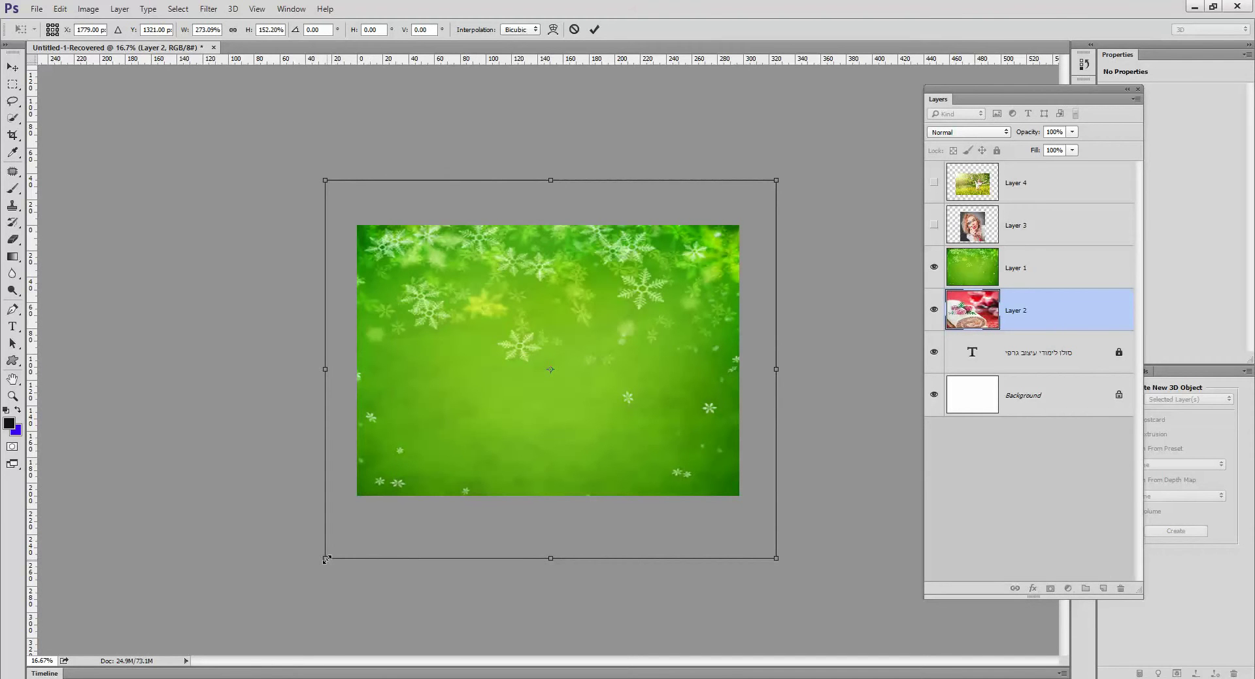
{"action": "key", "text": "Return"}
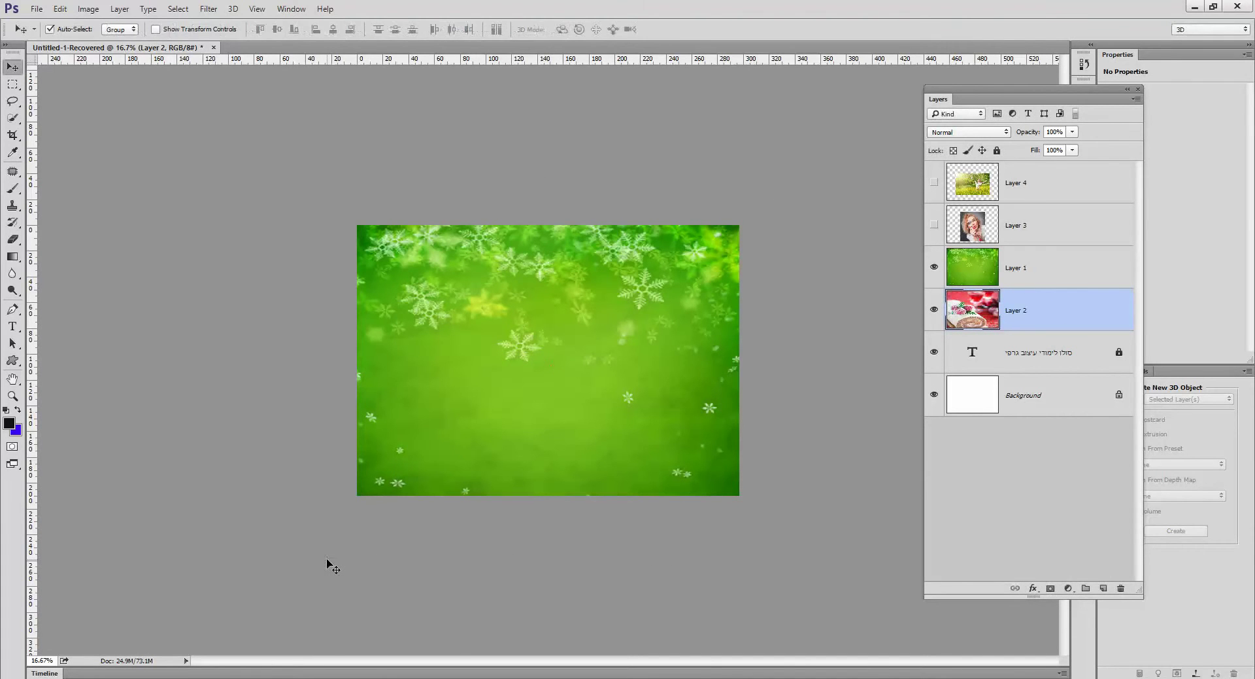
{"action": "key", "text": "ctrl+0"}
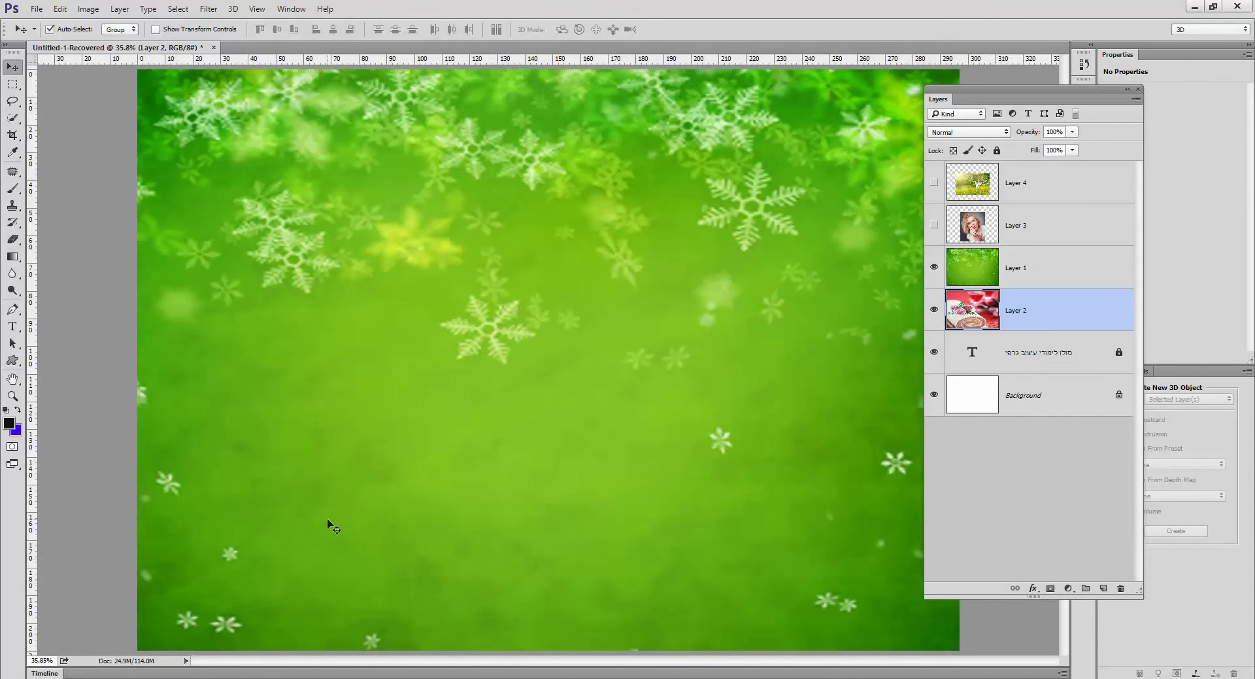
{"action": "left_click", "coordinate": [1035, 273]}
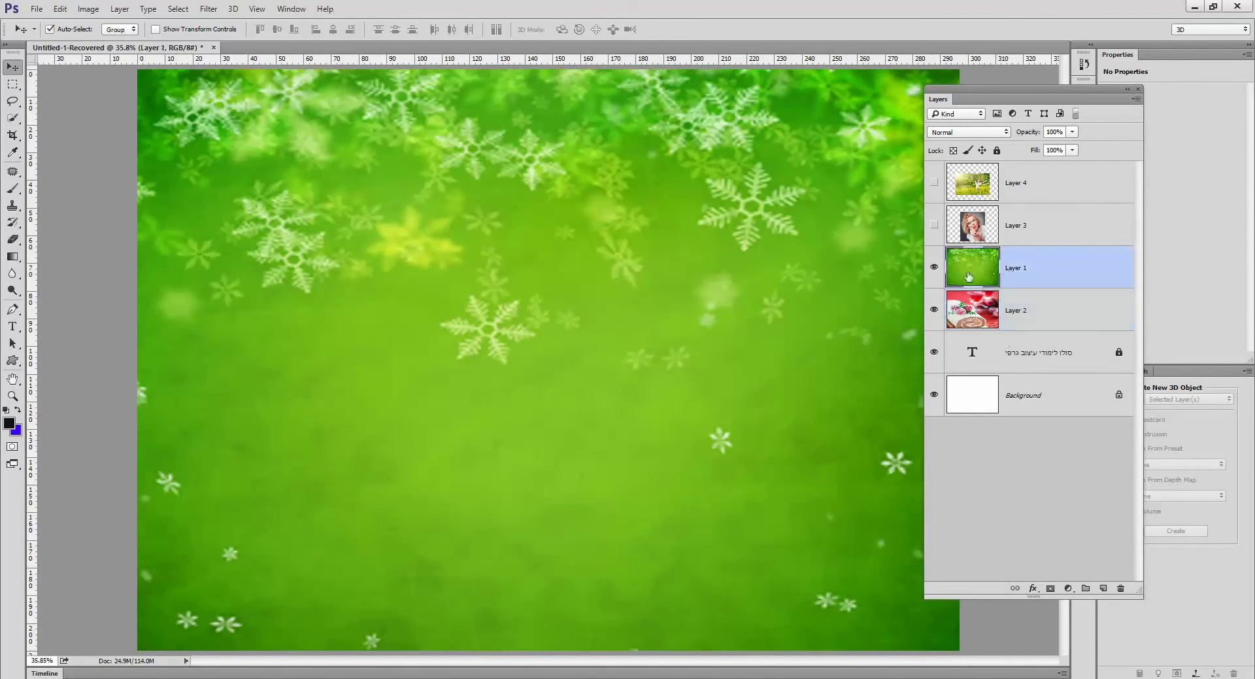
{"action": "left_click", "coordinate": [57, 11]}
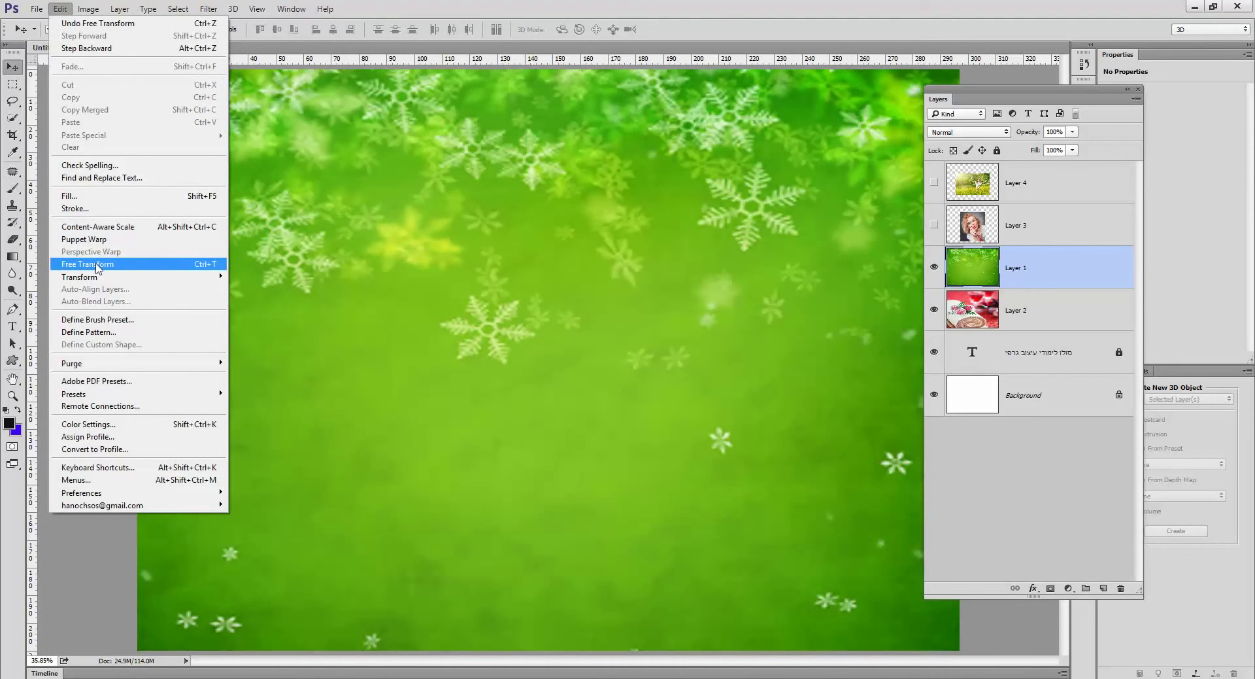
{"action": "left_click", "coordinate": [624, 332]}
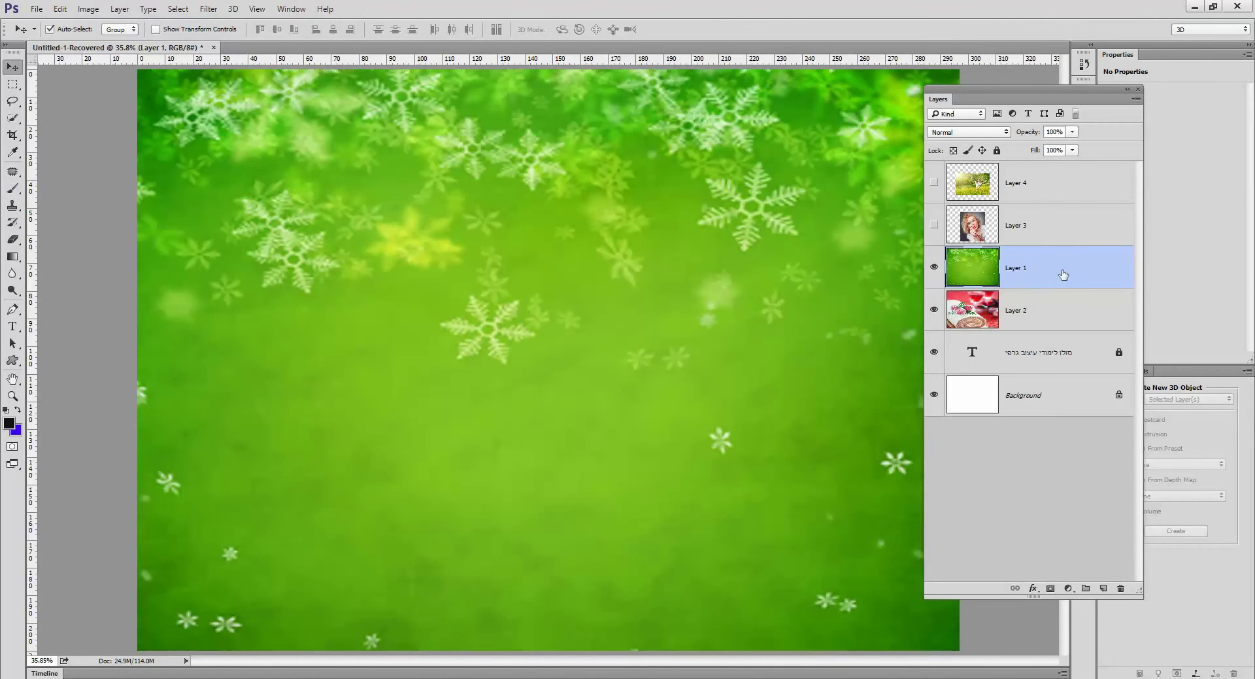
Step: Rename the green Layer 1 as "עליון" and the cake roll Layer 2 as "תחתון"
{"action": "double_click", "coordinate": [1017, 268]}
{"action": "type", "text": "עליון"}
{"action": "key", "text": "Return"}
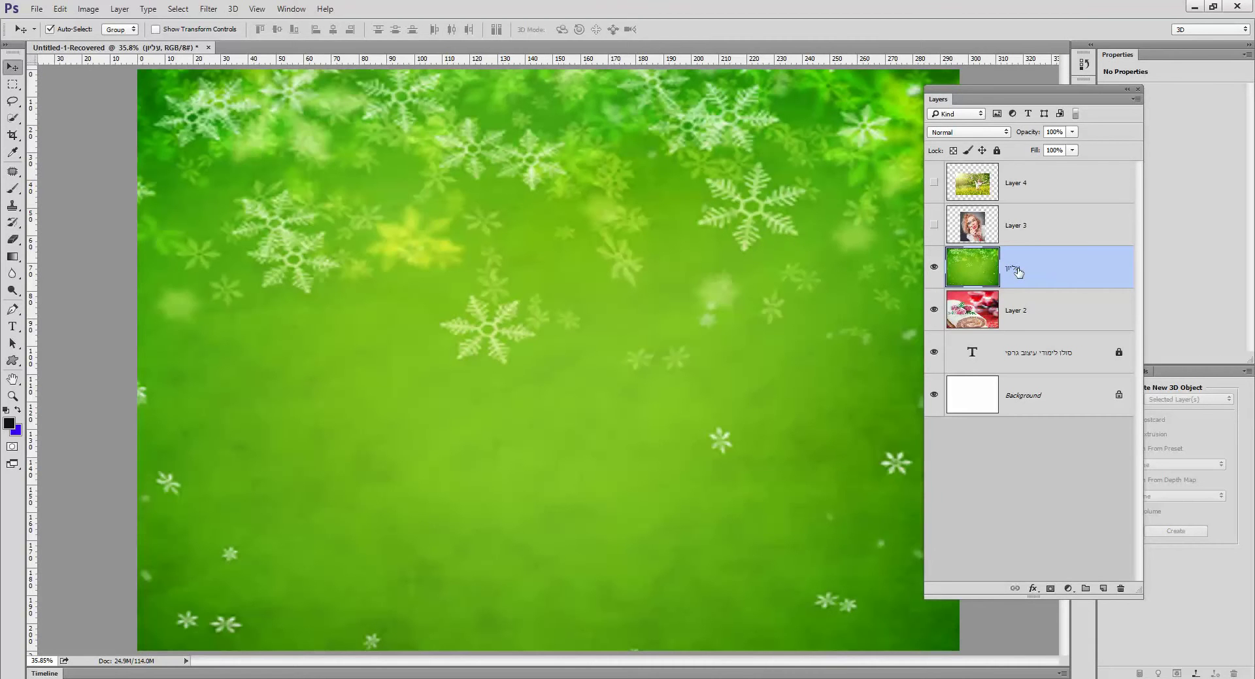
{"action": "double_click", "coordinate": [1017, 311]}
{"action": "type", "text": "תחתון"}
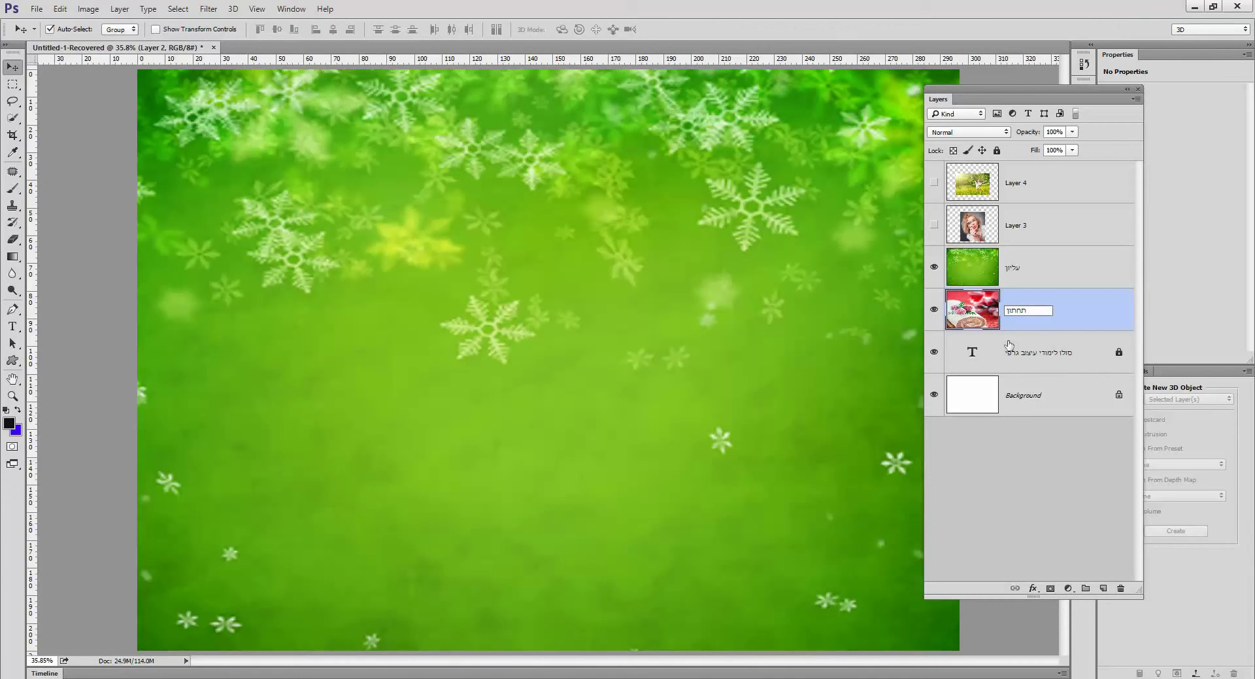
{"action": "key", "text": "Return"}
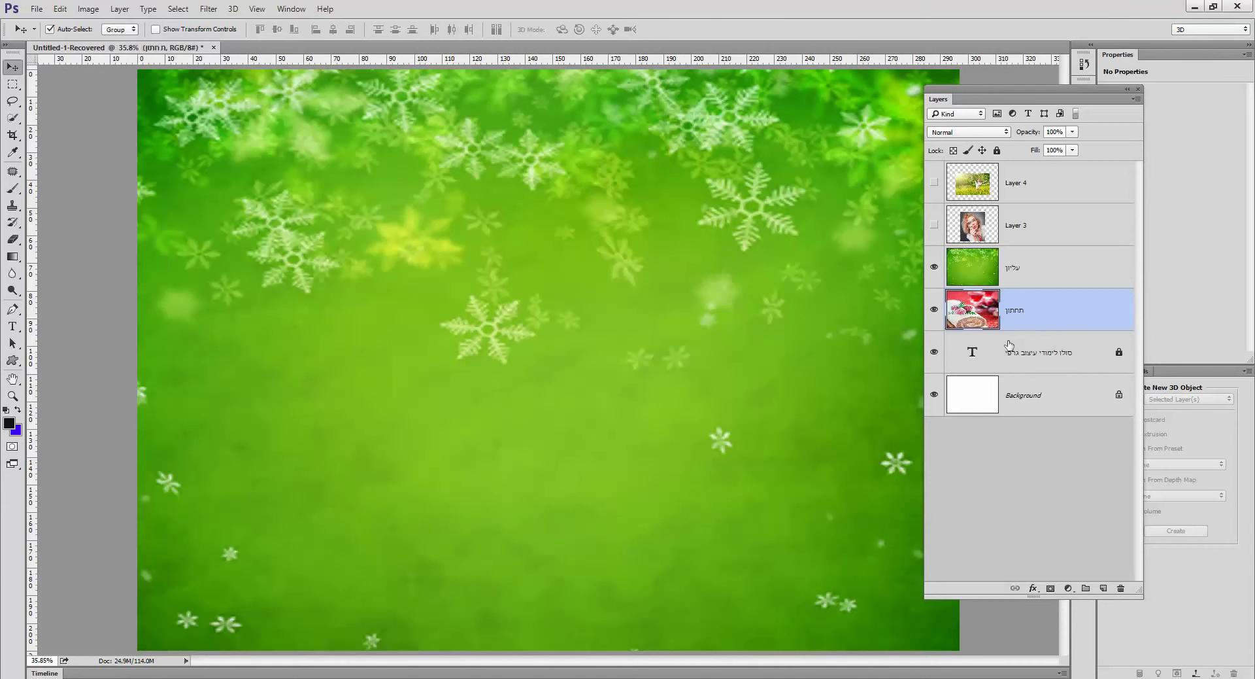
Step: Set the opacity of the green snowflake layer "עליון" to 55%
{"action": "left_click", "coordinate": [1013, 266]}
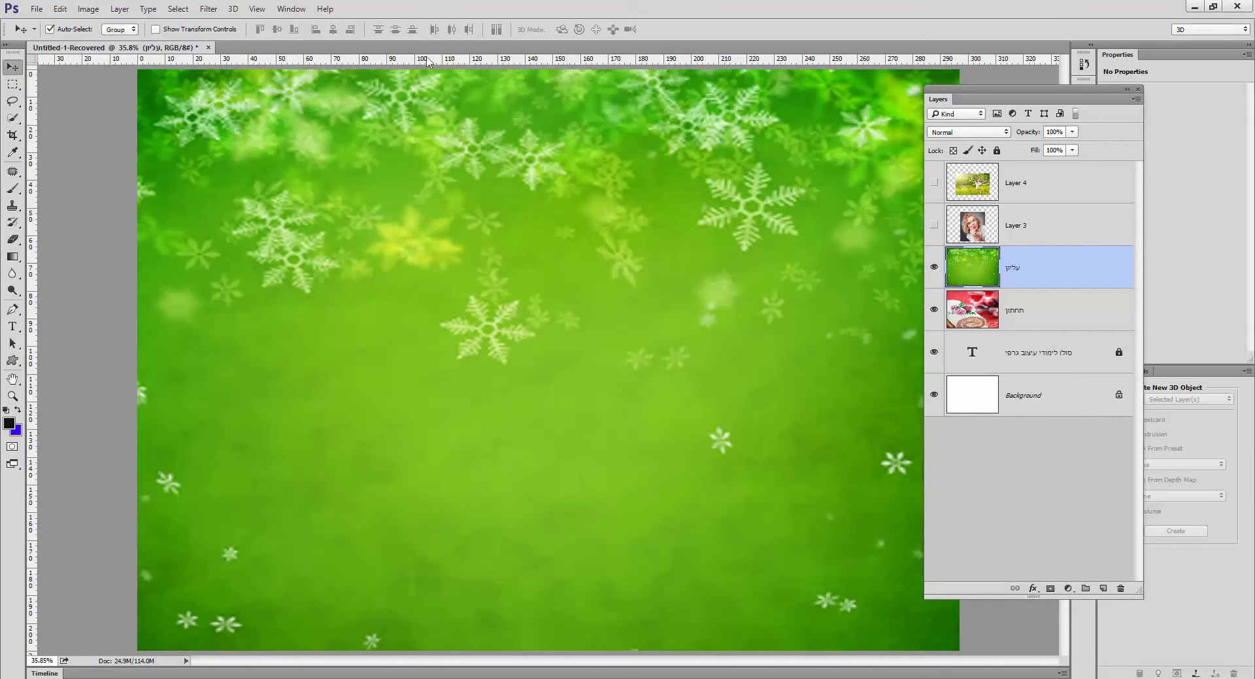
{"action": "left_click", "coordinate": [292, 9]}
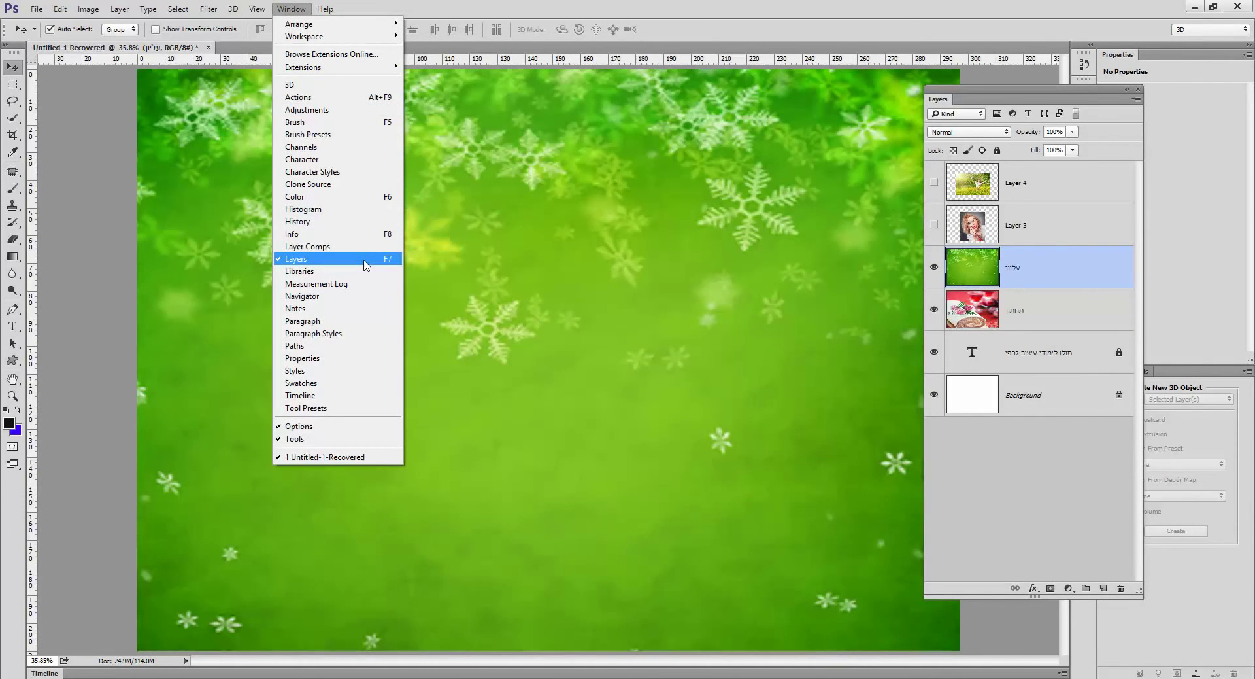
{"action": "left_click", "coordinate": [974, 98]}
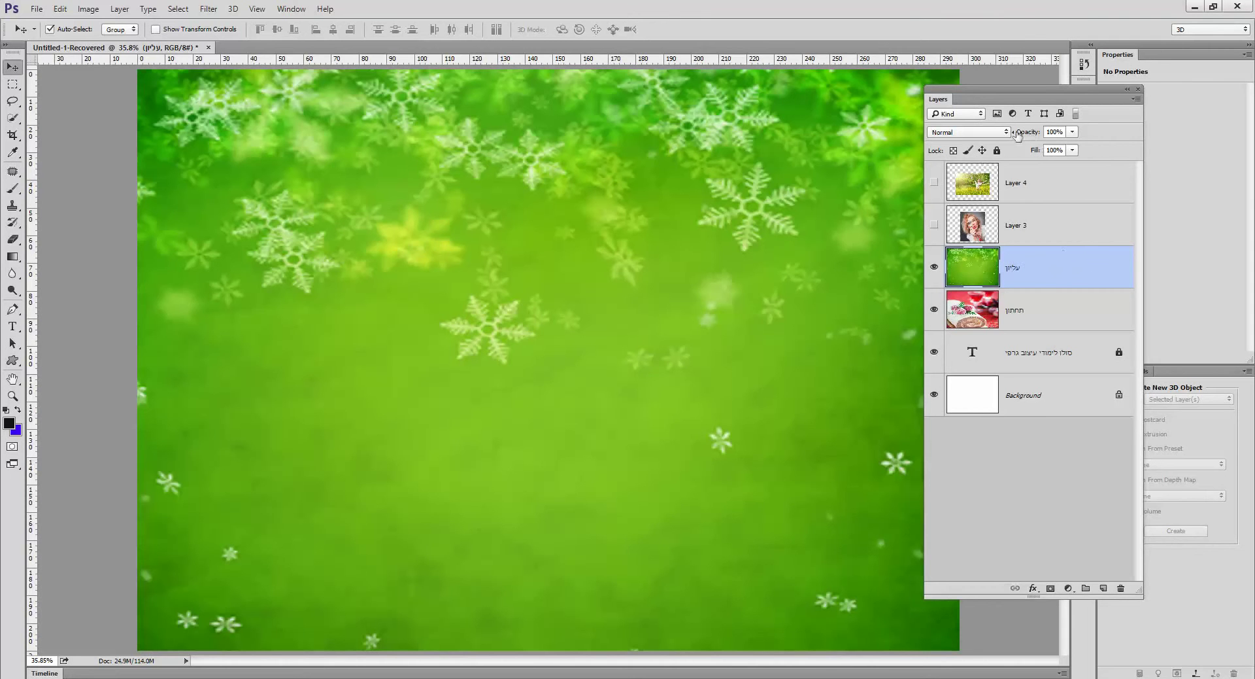
{"action": "left_click", "coordinate": [1072, 132]}
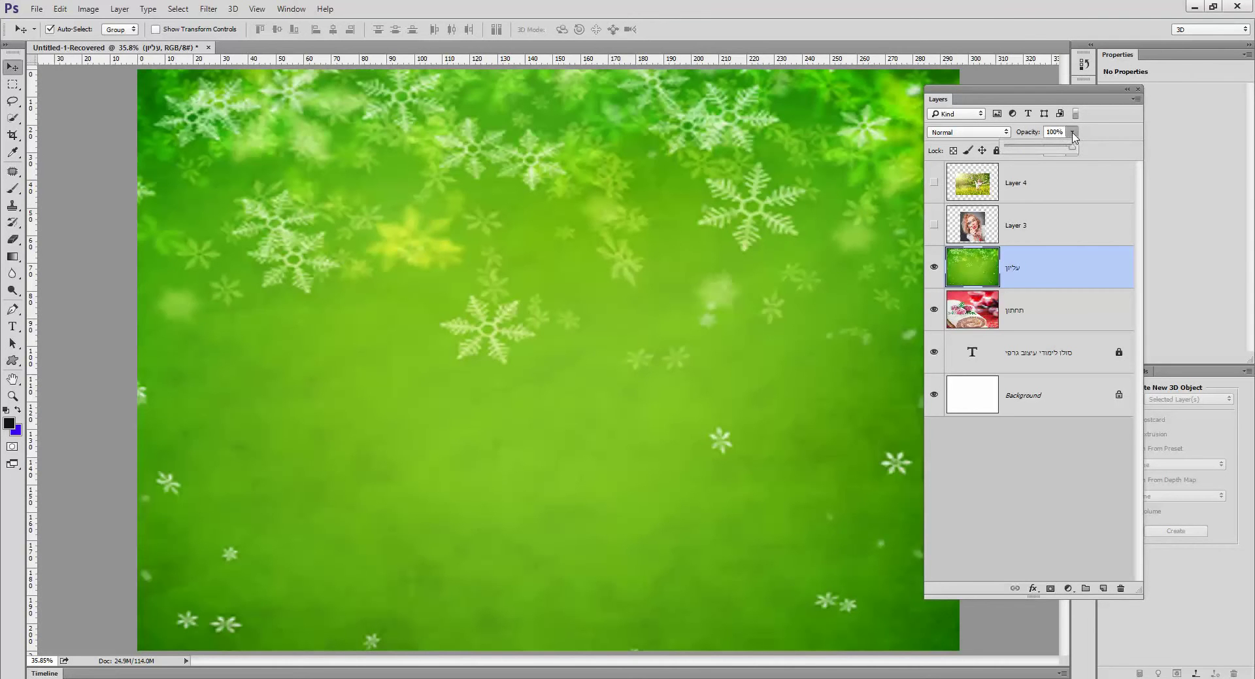
{"action": "left_click_drag", "start_coordinate": [1073, 149], "coordinate": [1044, 153]}
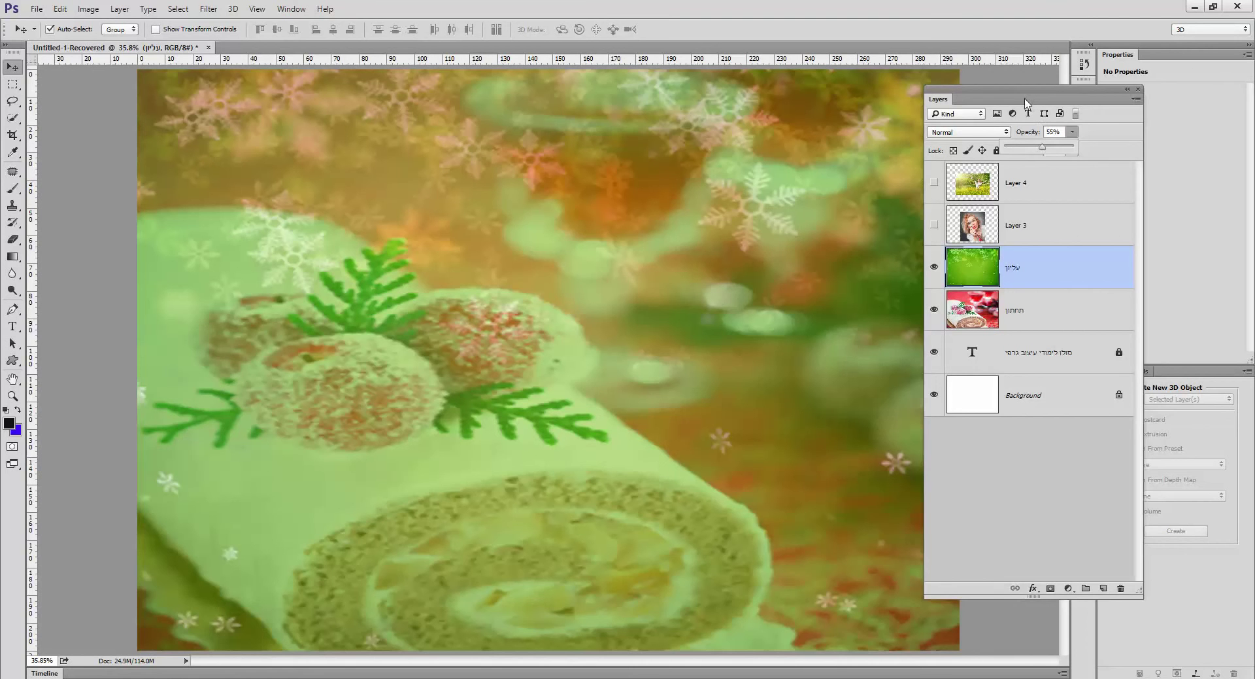
{"action": "left_click_drag", "start_coordinate": [1030, 101], "coordinate": [1046, 98]}
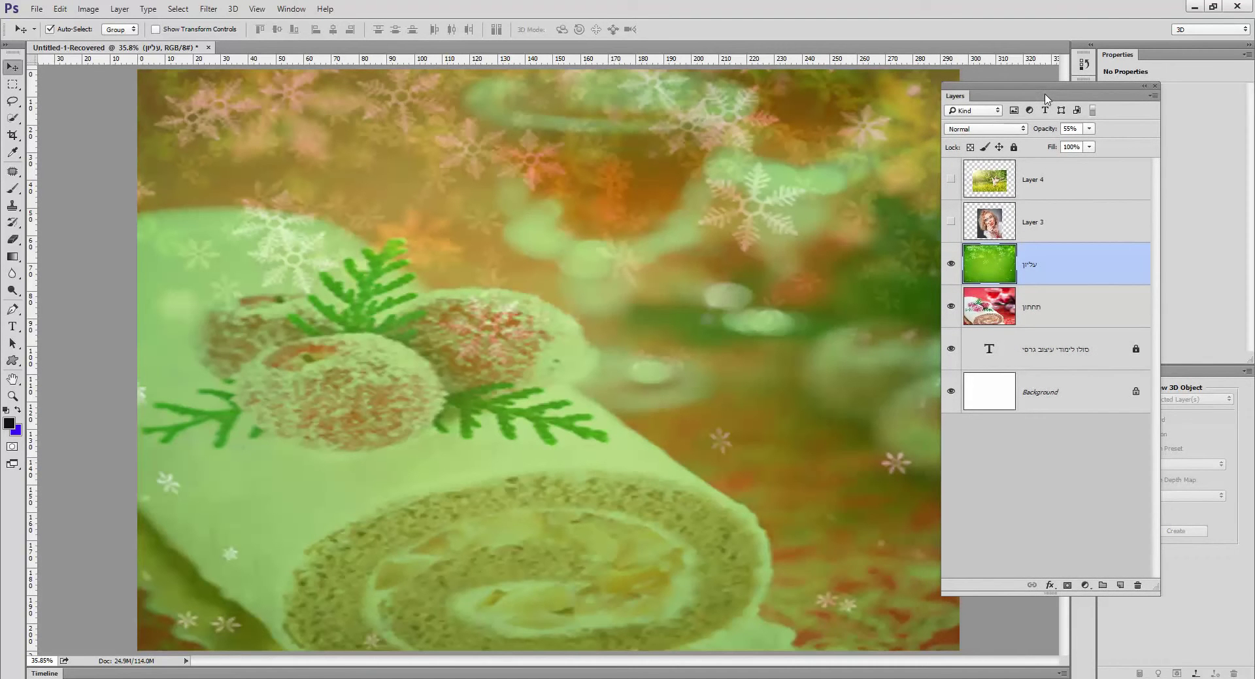
{"action": "mouse_move", "coordinate": [1046, 98]}
{"action": "left_mouse_down"}
{"action": "mouse_move", "coordinate": [1073, 97]}
{"action": "mouse_move", "coordinate": [1040, 110]}
{"action": "left_mouse_up"}
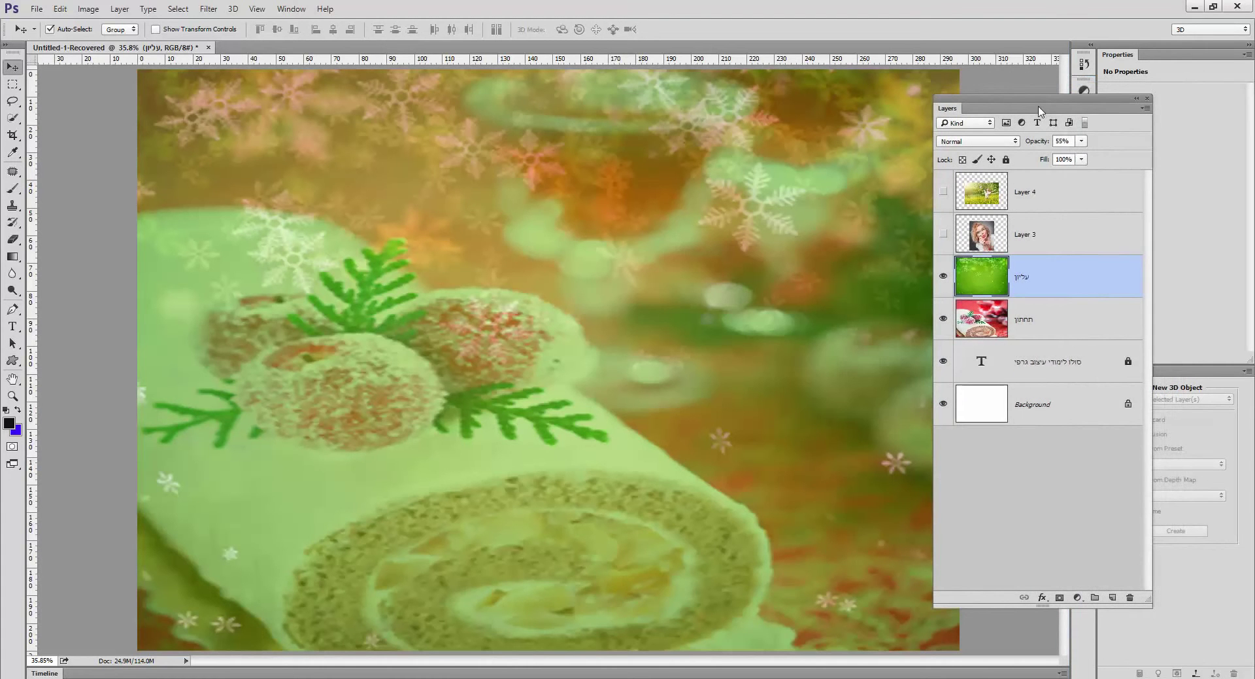
Step: Select the entire canvas area with the Rectangular Marquee tool while the layer "עליון" is active
{"action": "left_click", "coordinate": [12, 83]}
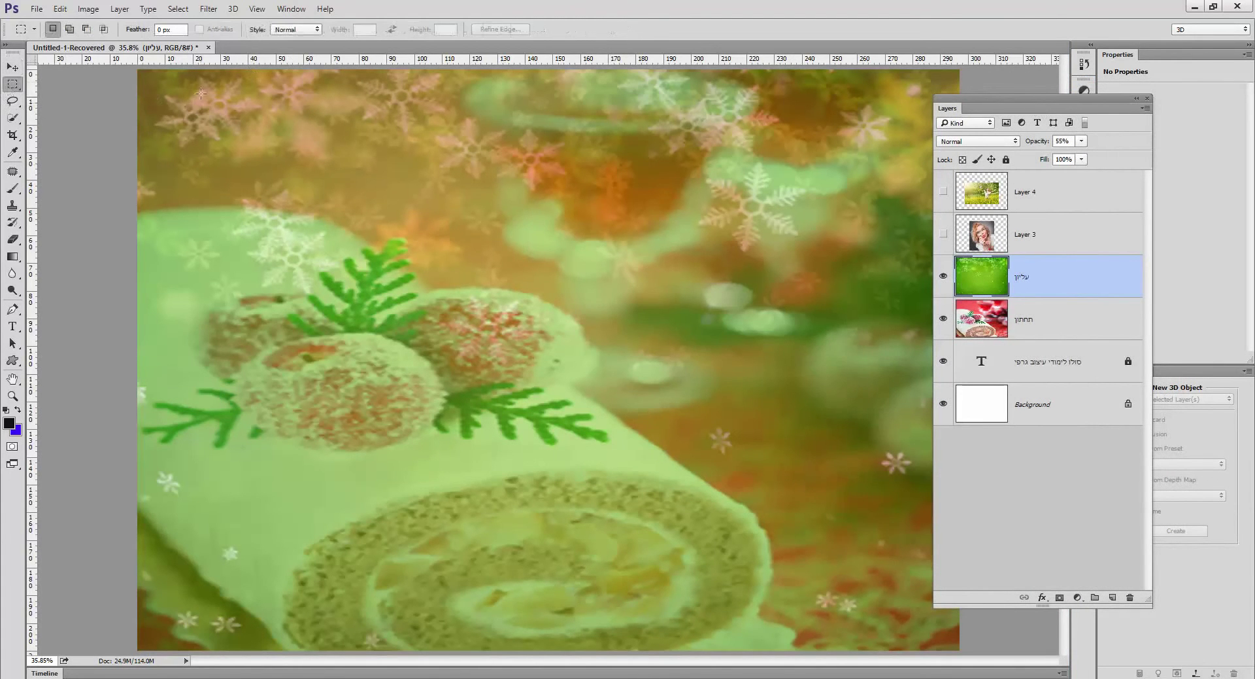
{"action": "left_click_drag", "start_coordinate": [138, 71], "coordinate": [976, 672]}
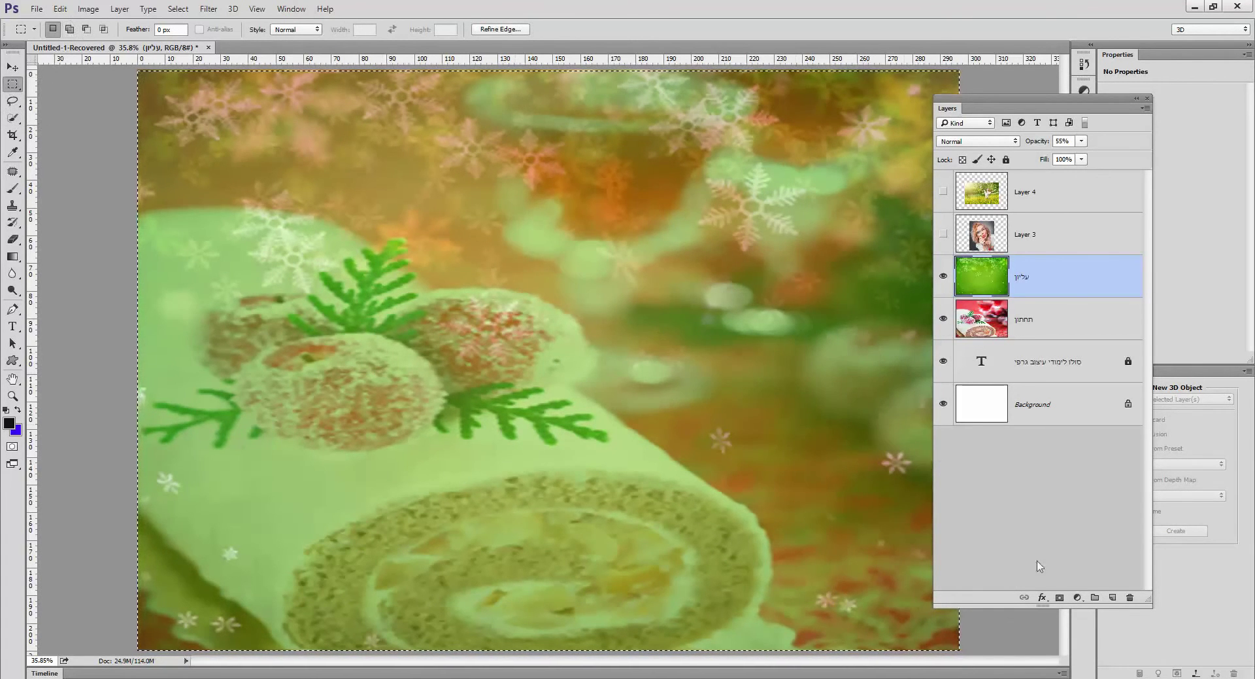
Step: Stroke the canvas selection with a 150 px black centered border on a new layer above "עליון", and clear the selection
{"action": "left_click", "coordinate": [1112, 597]}
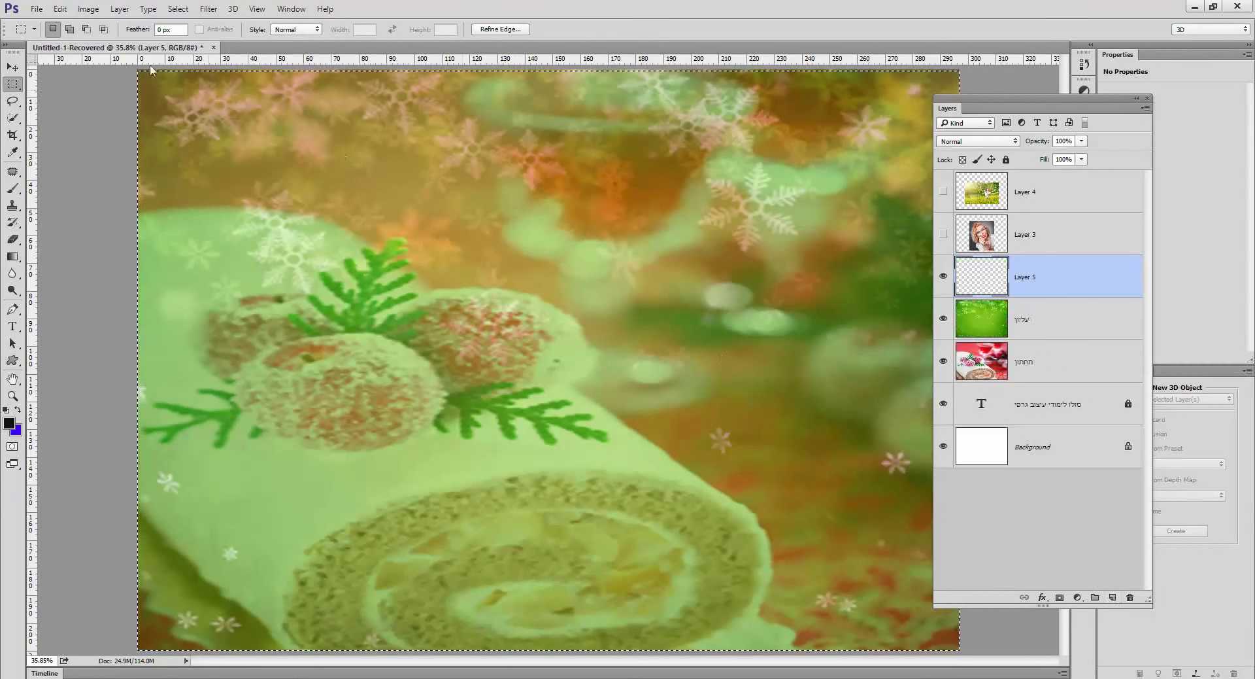
{"action": "left_click", "coordinate": [59, 9]}
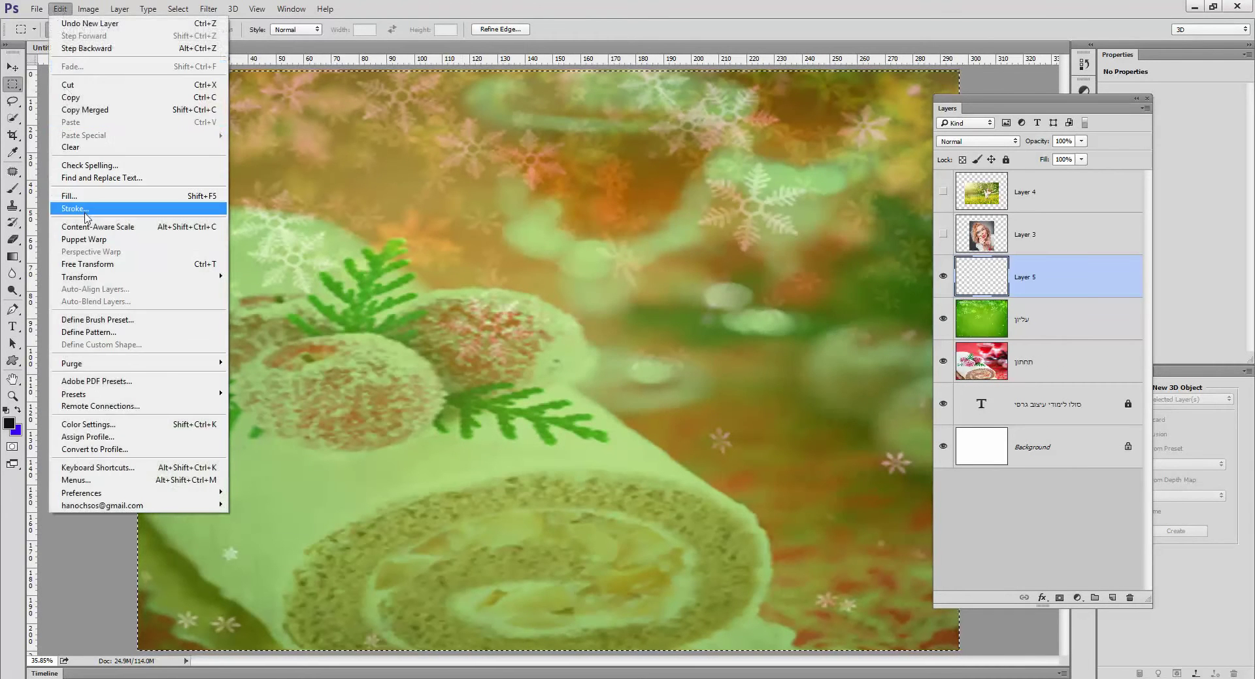
{"action": "left_click", "coordinate": [74, 208]}
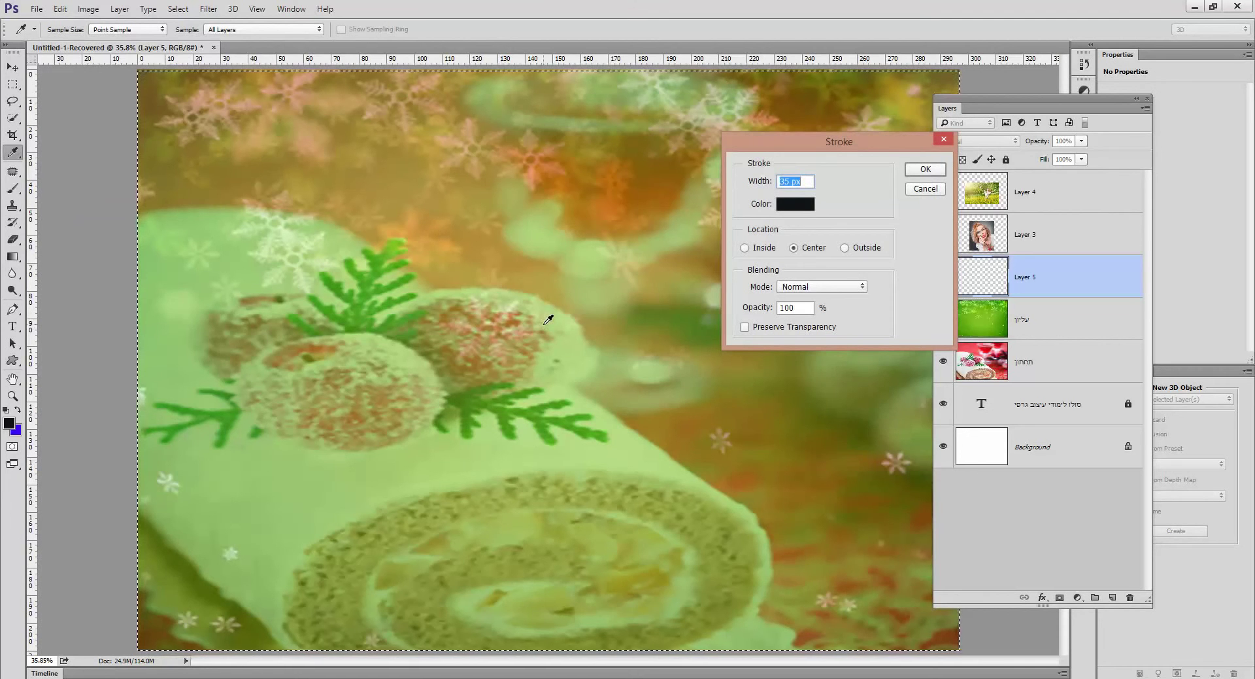
{"action": "type", "text": "10"}
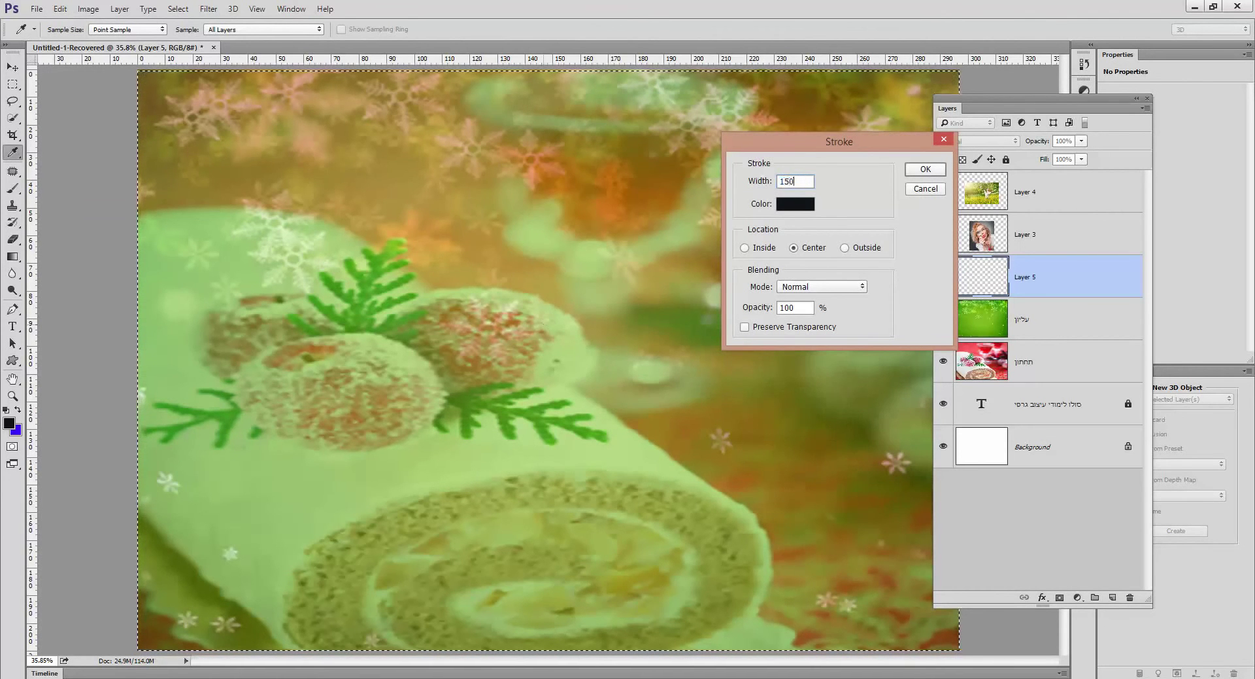
{"action": "key", "text": "Return"}
{"action": "key", "text": "m"}
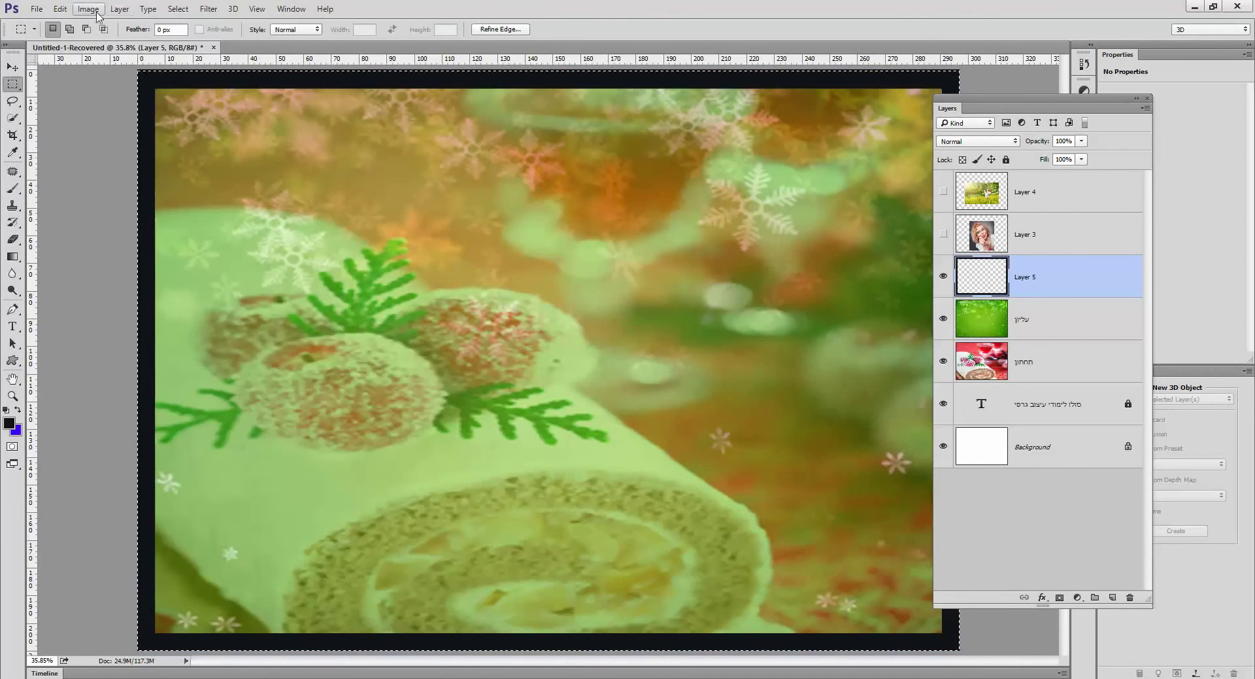
{"action": "left_click", "coordinate": [178, 9]}
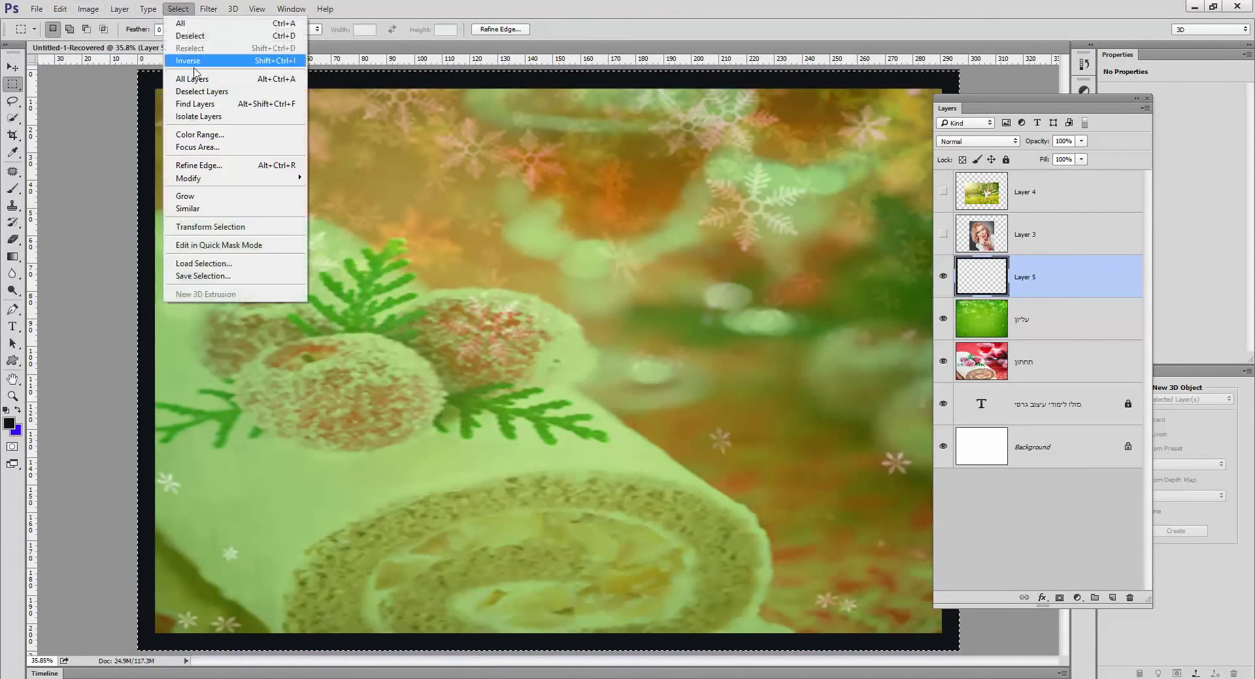
{"action": "left_click", "coordinate": [189, 35]}
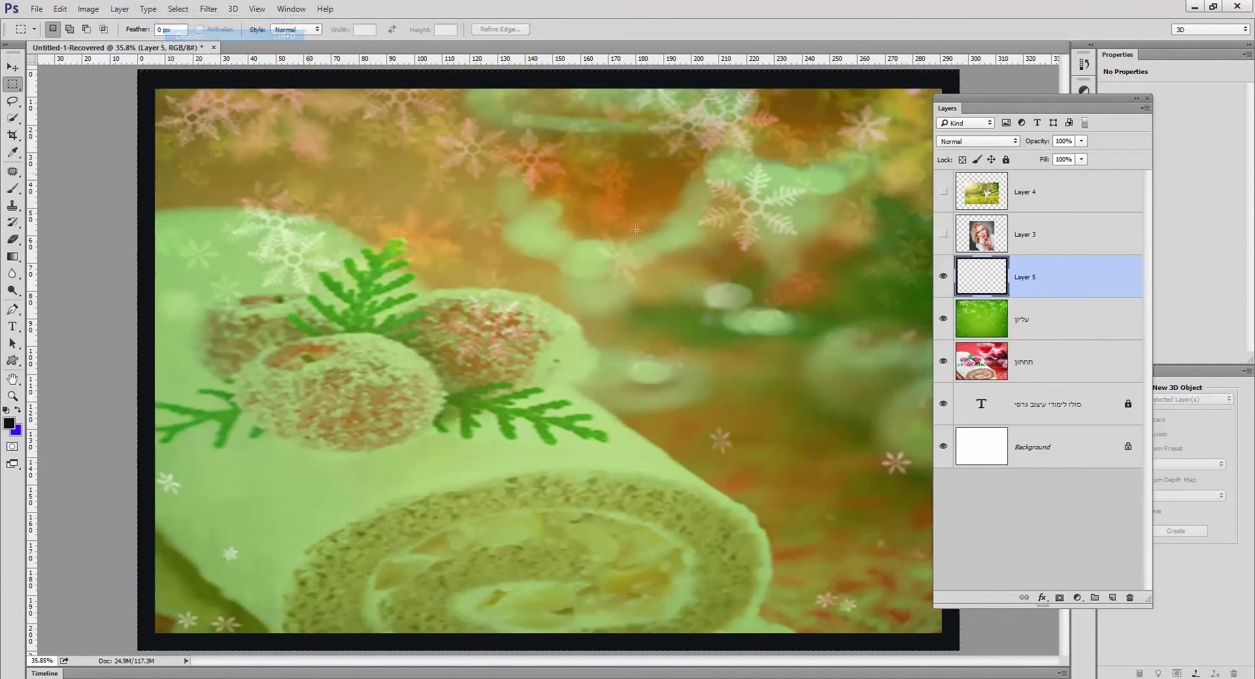
Step: Hide the Layers panel to examine the framed composition, and bring the panel back
{"action": "left_click", "coordinate": [1148, 98]}
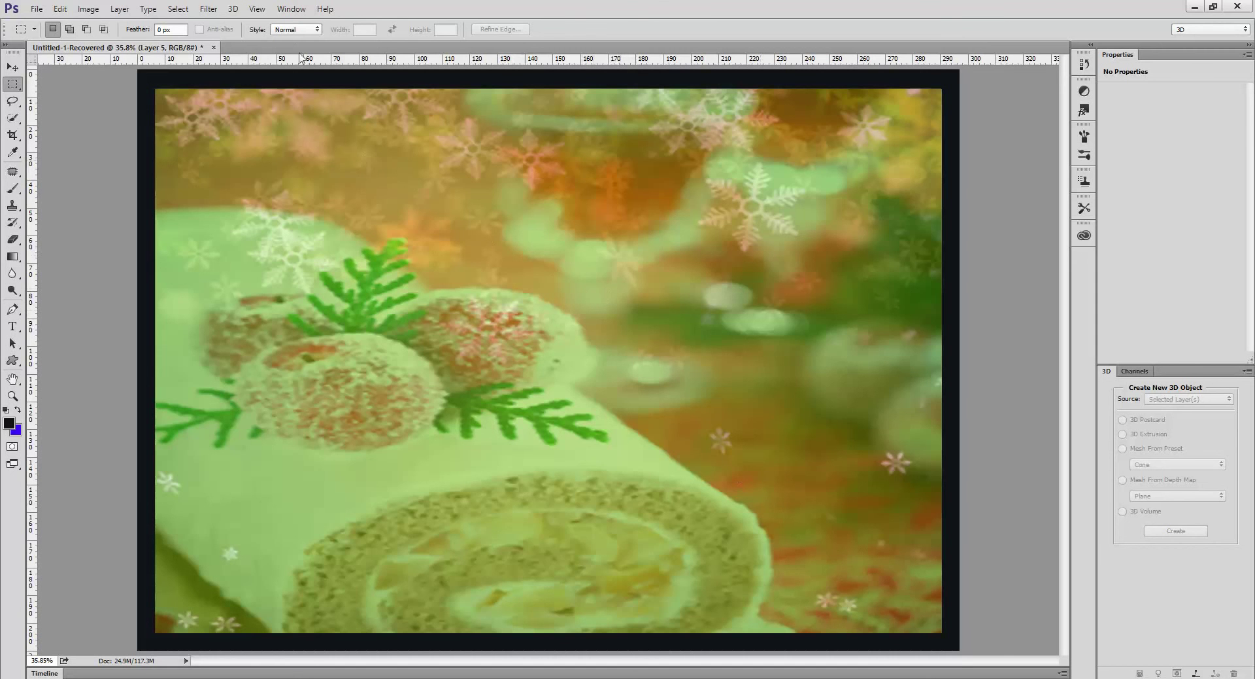
{"action": "left_click", "coordinate": [288, 11]}
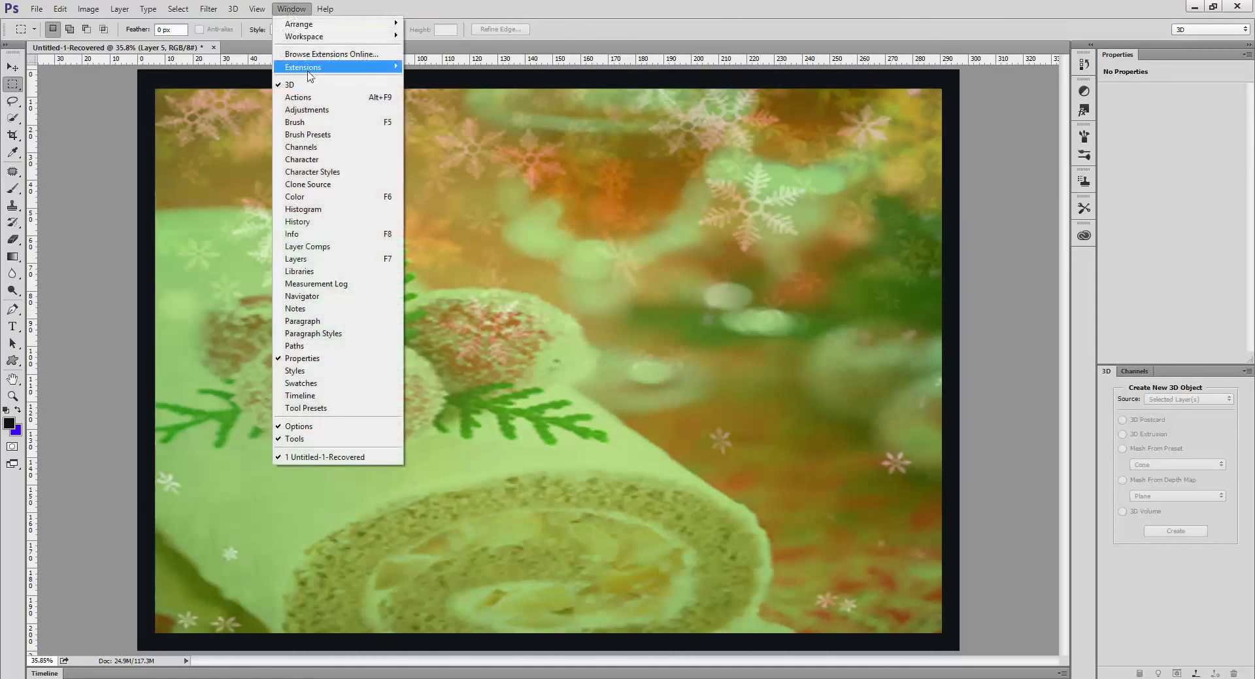
{"action": "left_click", "coordinate": [331, 265]}
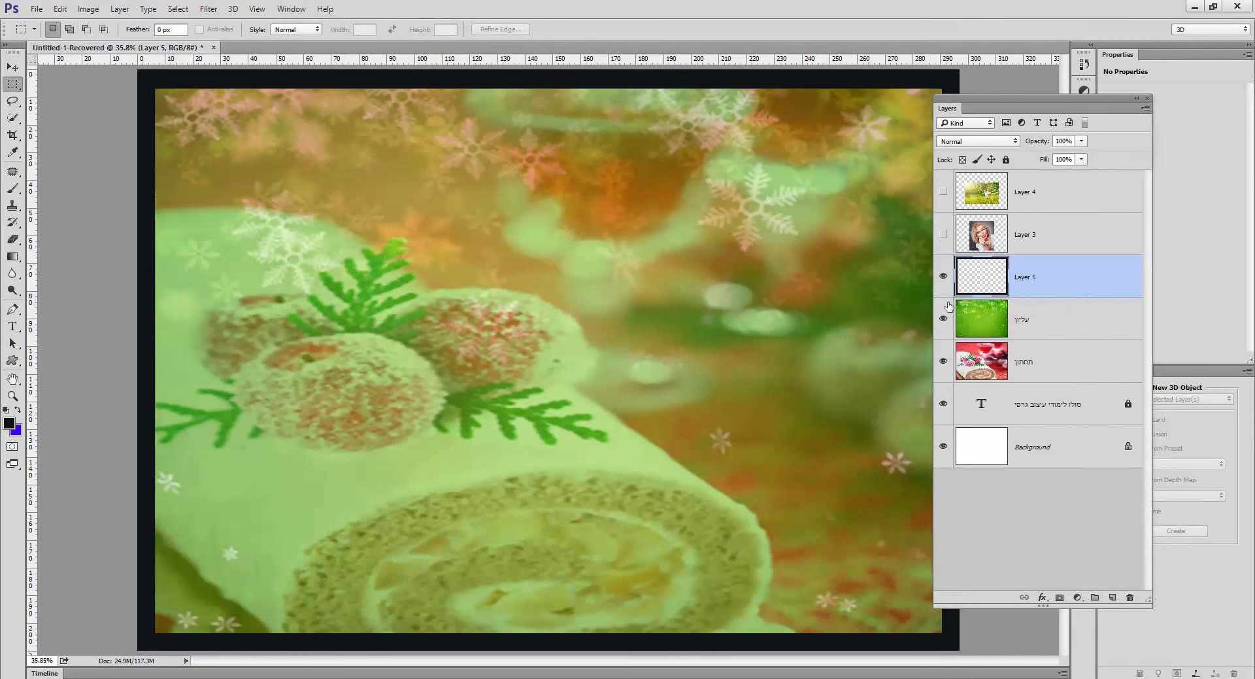
Step: Hide the black frame layer, the green snowflake layer "עליון" and the cake roll layer "תחתון"
{"action": "left_click", "coordinate": [944, 276]}
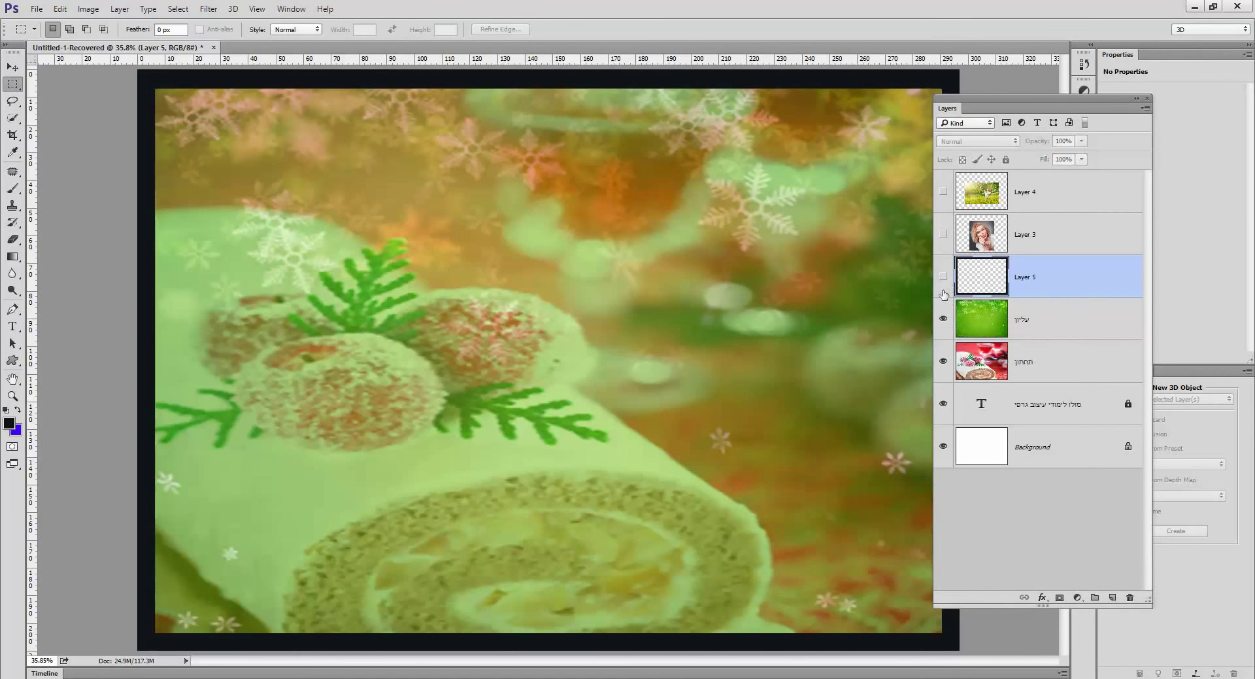
{"action": "left_click", "coordinate": [943, 319]}
{"action": "left_click", "coordinate": [944, 361]}
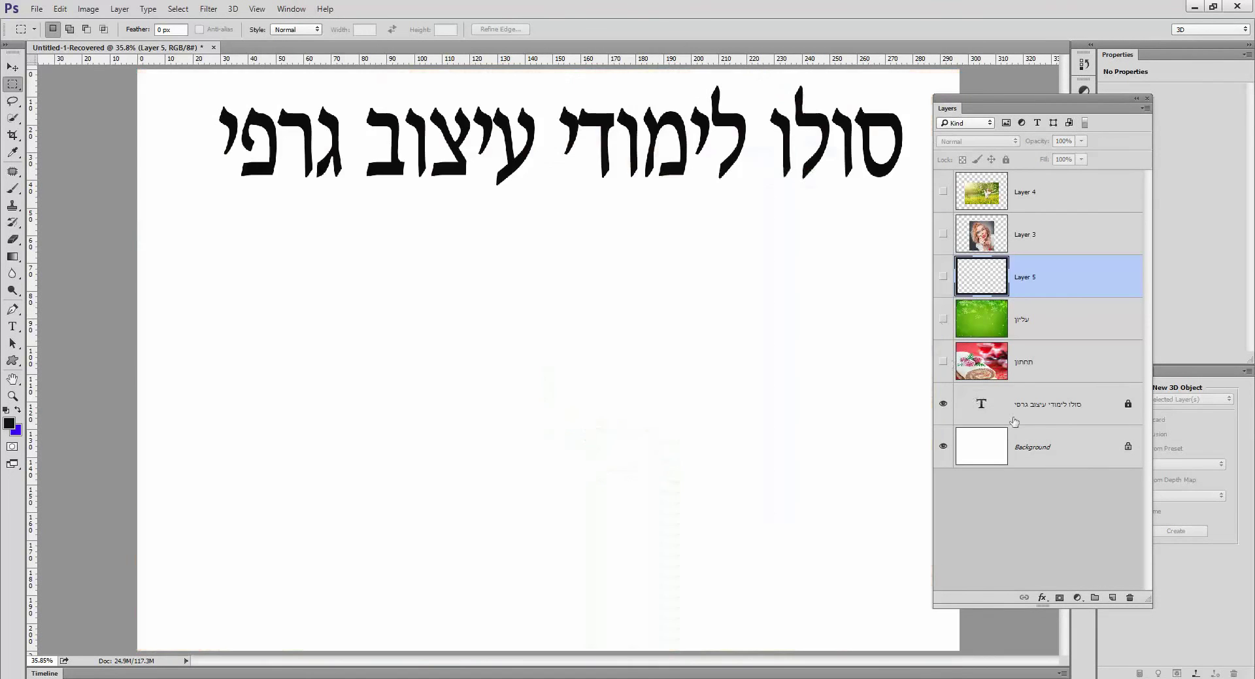